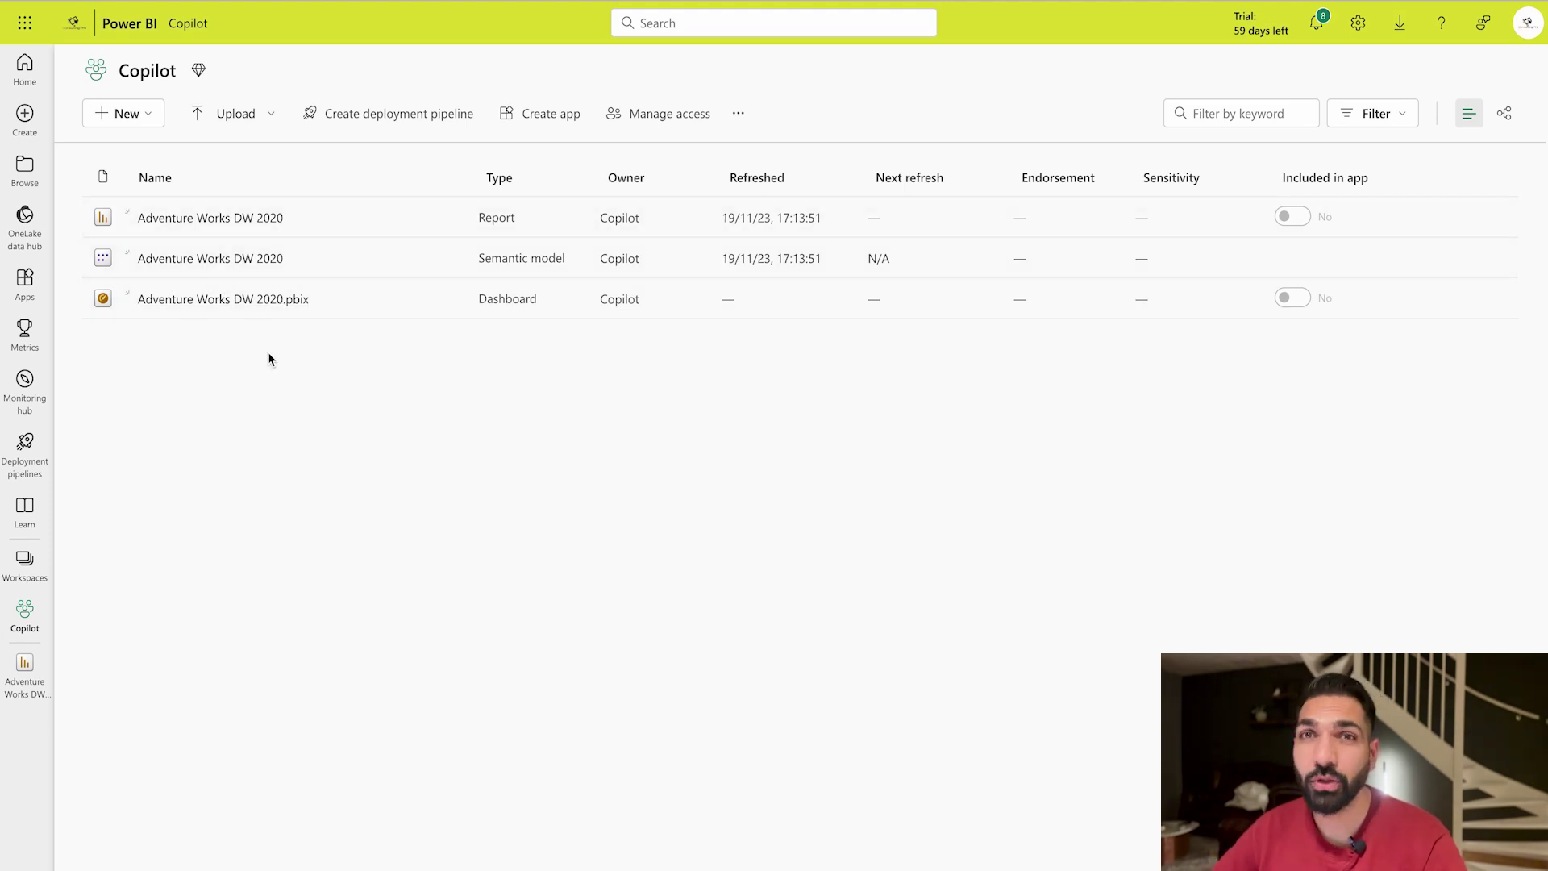
Step: Go back to the Copilot workspace and open the Adventure Works DW 2020 semantic model's actions menu
{"action": "left_click", "coordinate": [192, 225]}
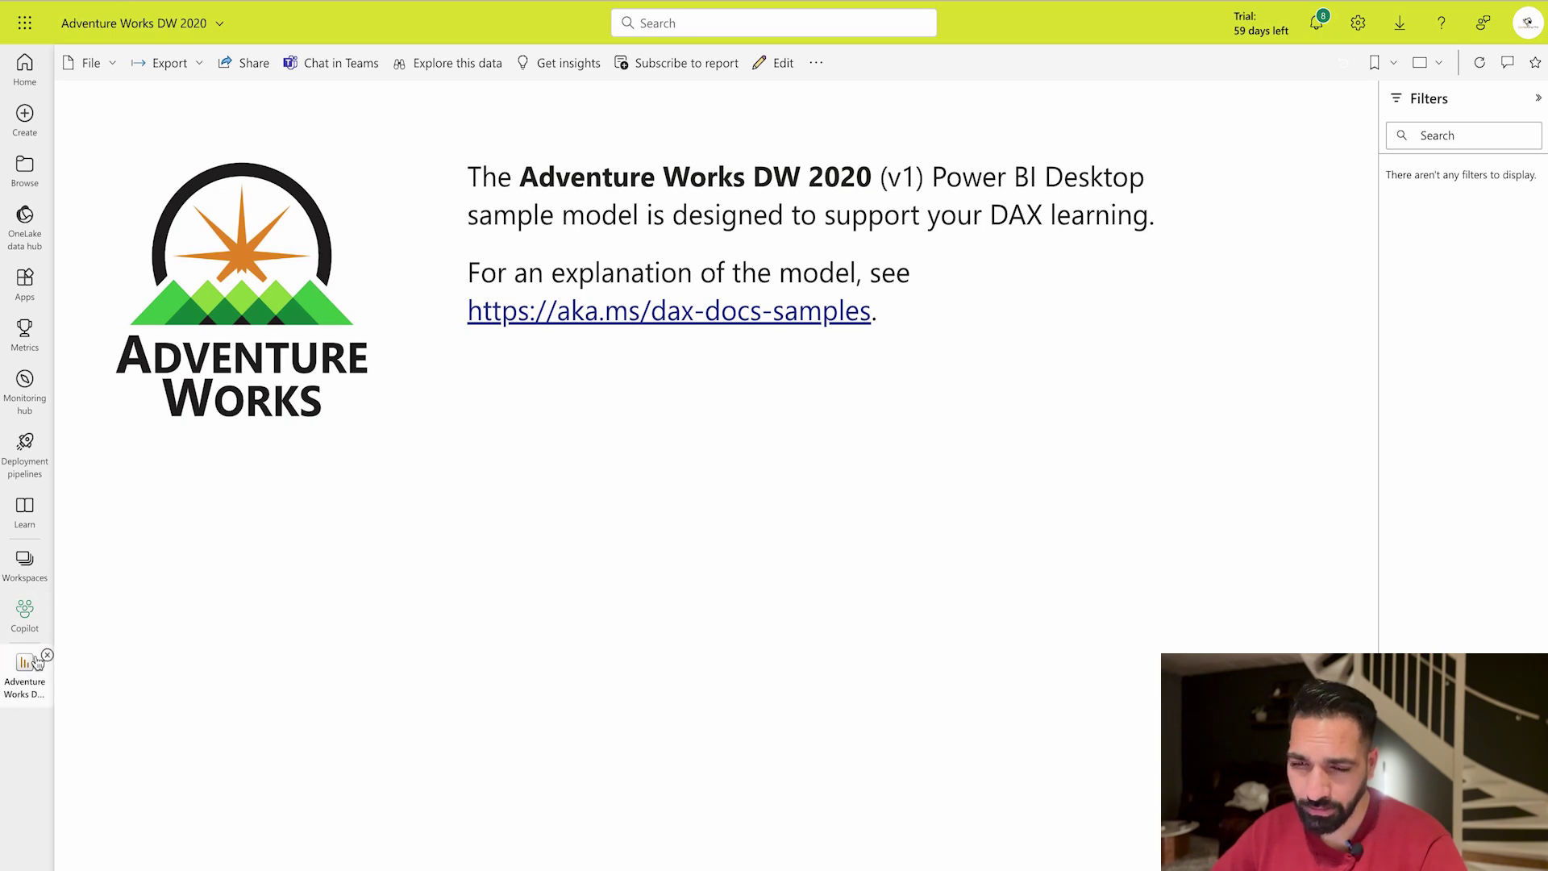
{"action": "left_click", "coordinate": [32, 587]}
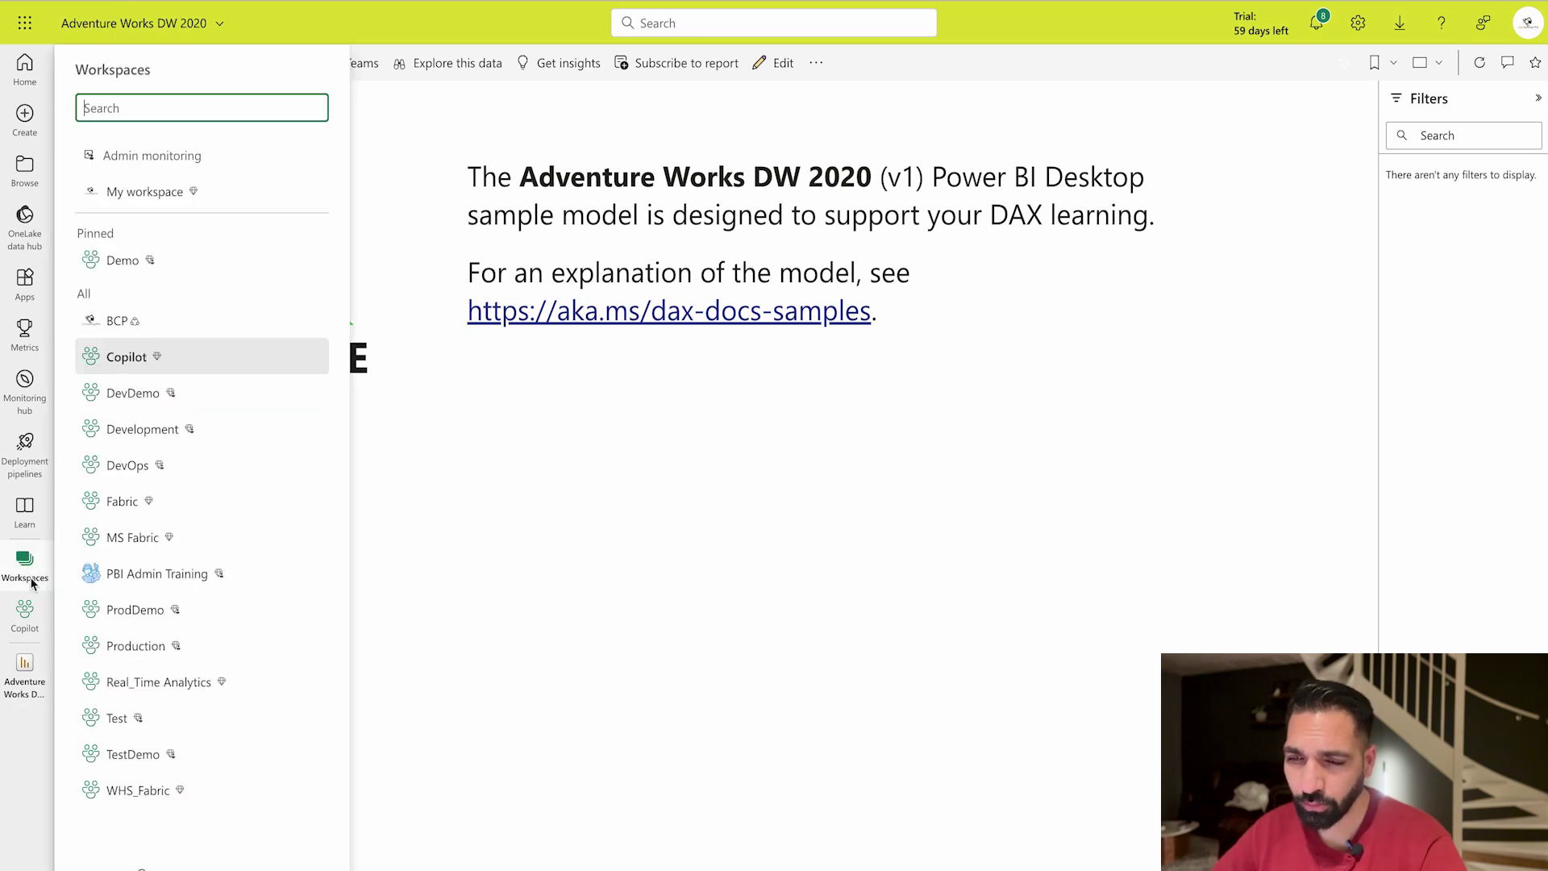
{"action": "left_click", "coordinate": [131, 358]}
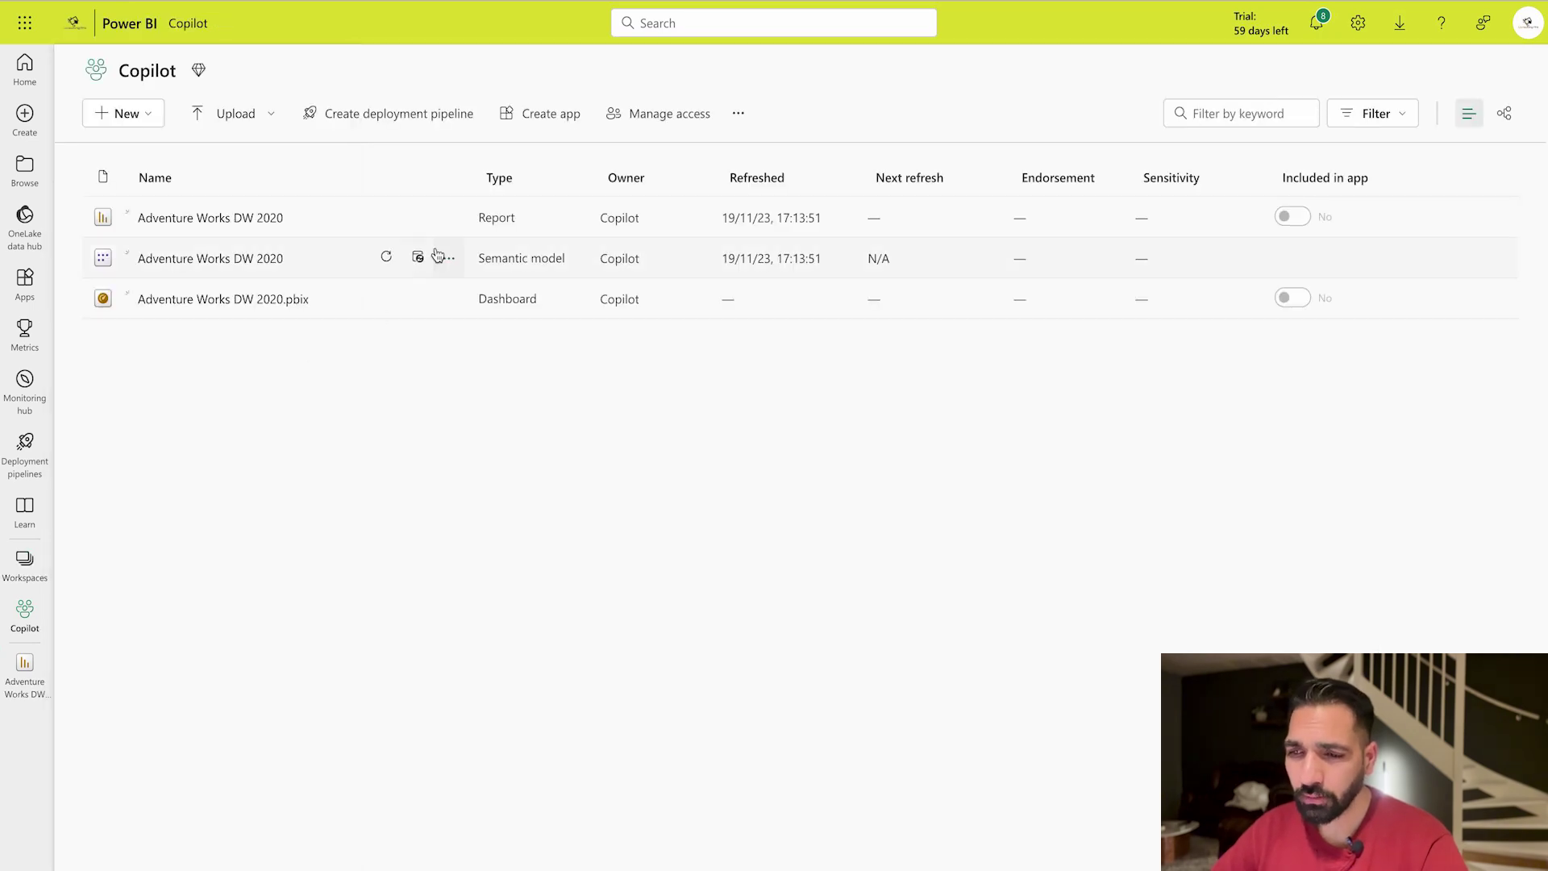
{"action": "left_click", "coordinate": [448, 263]}
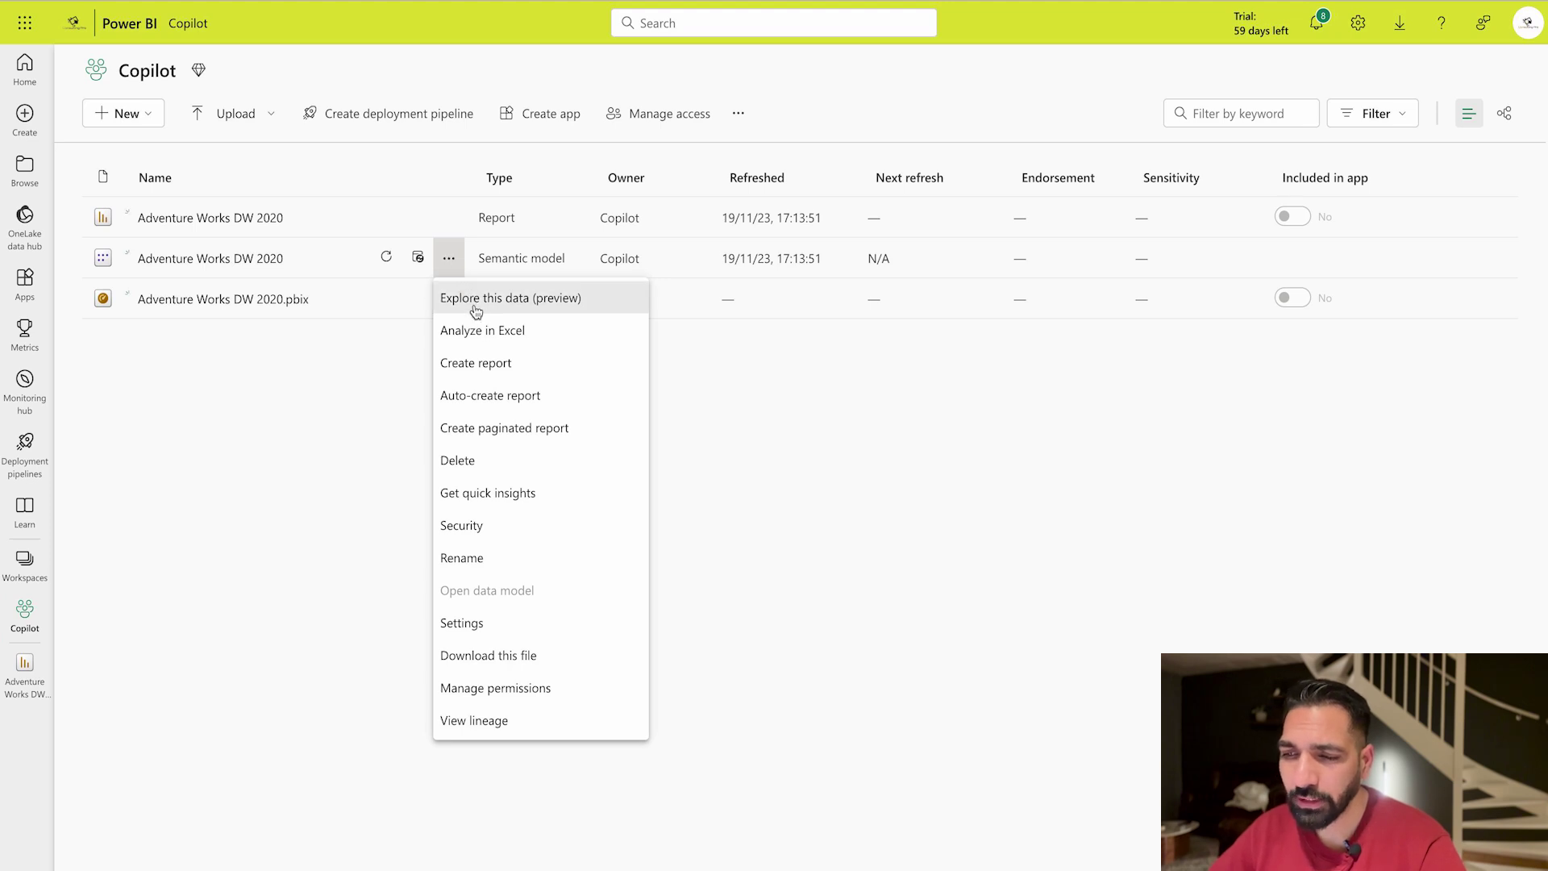
Step: Start exploring the semantic model and put Customer City into the matrix rows
{"action": "left_click", "coordinate": [516, 308]}
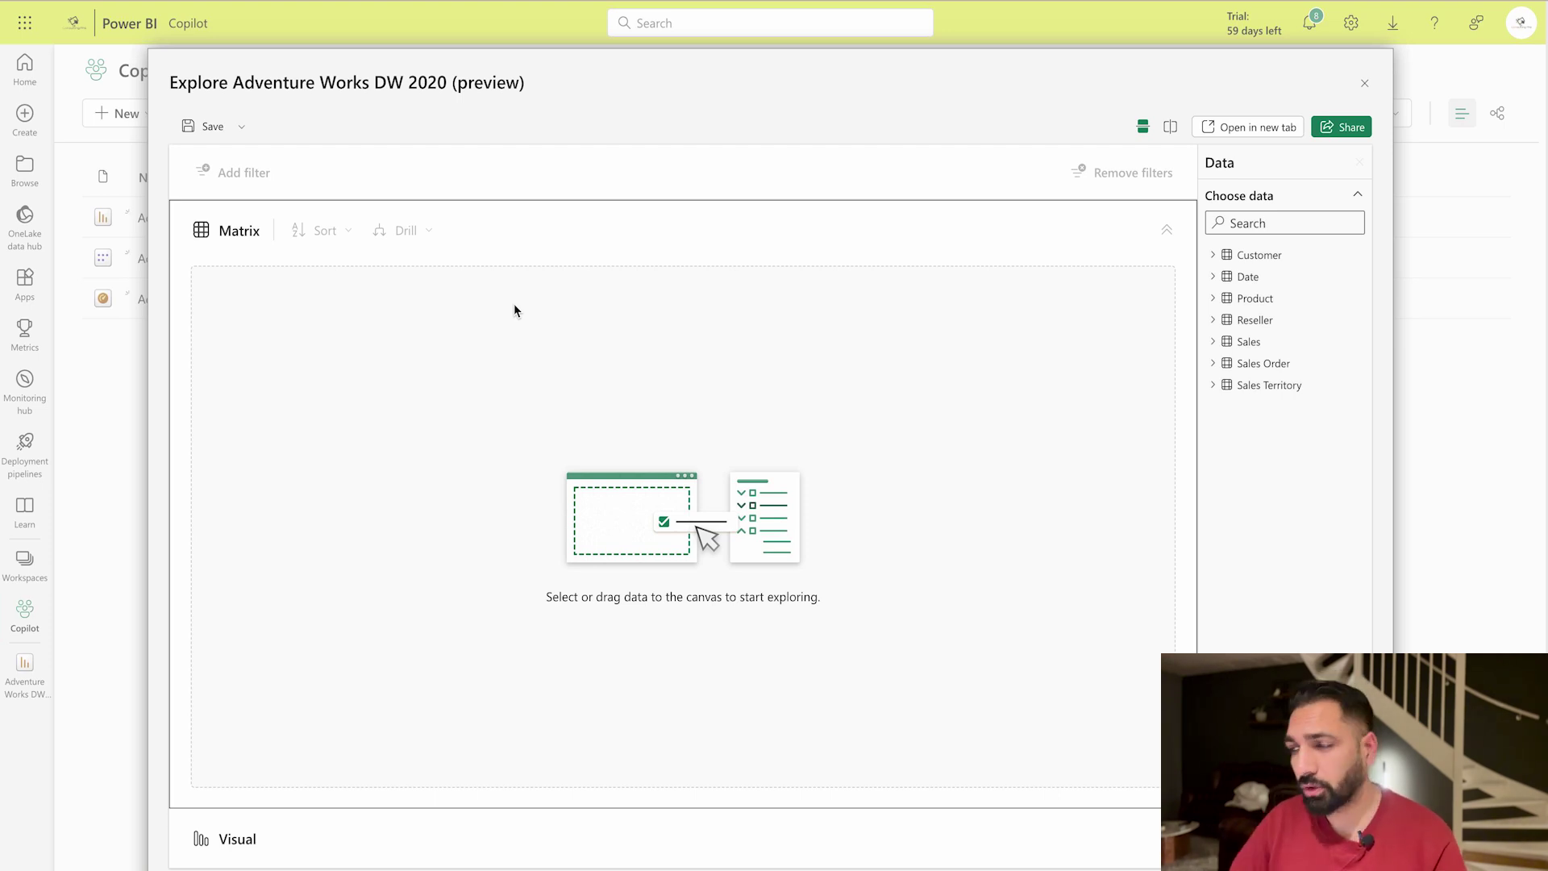
{"action": "left_click", "coordinate": [1214, 256]}
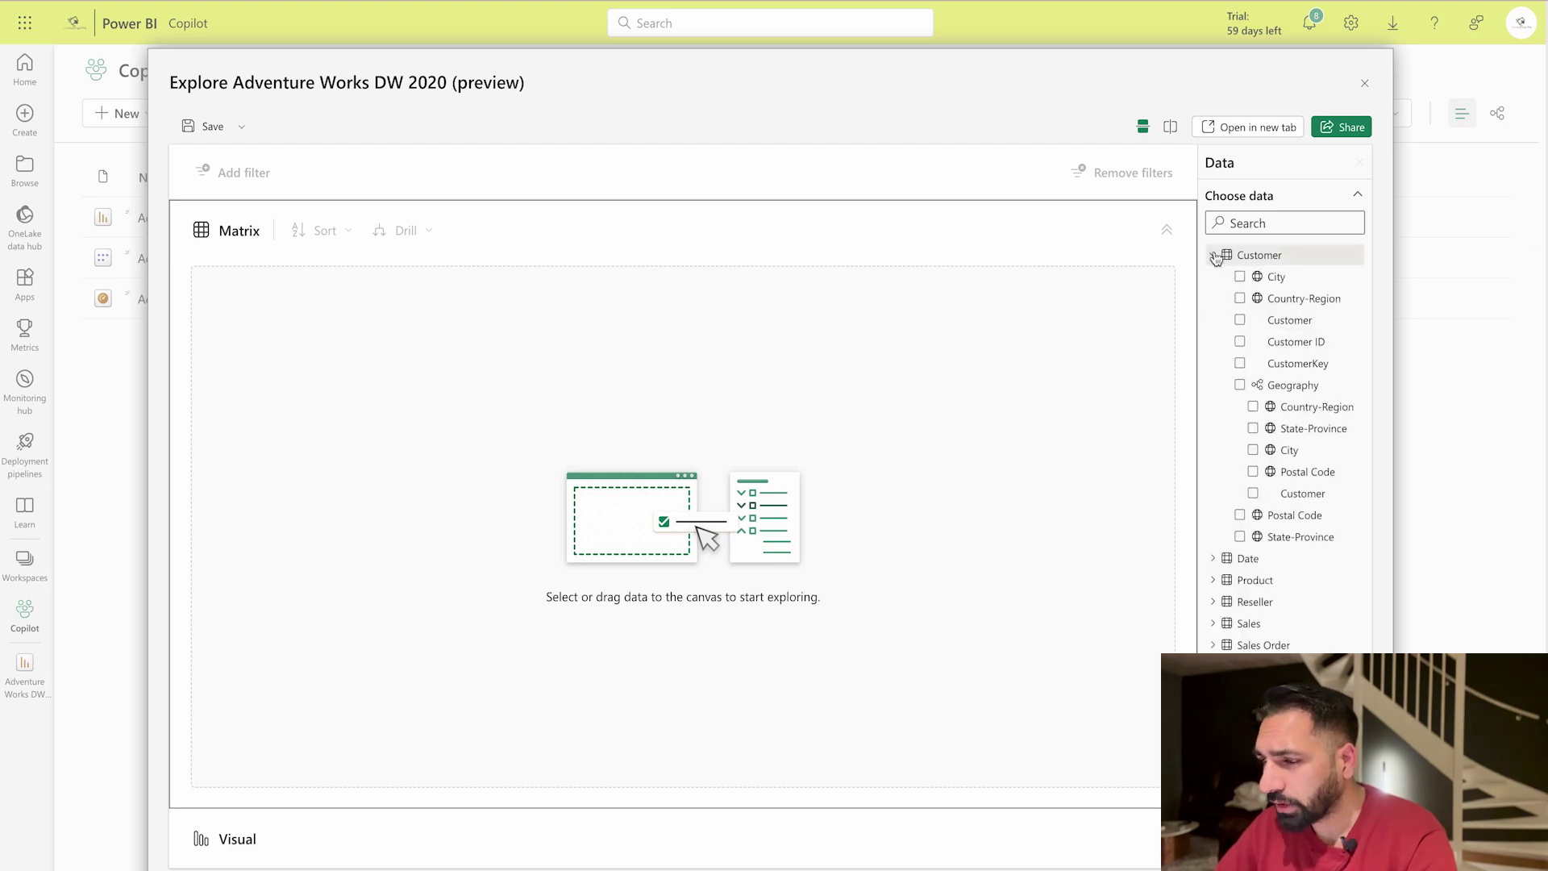
{"action": "left_click_drag", "start_coordinate": [1241, 279], "coordinate": [692, 449]}
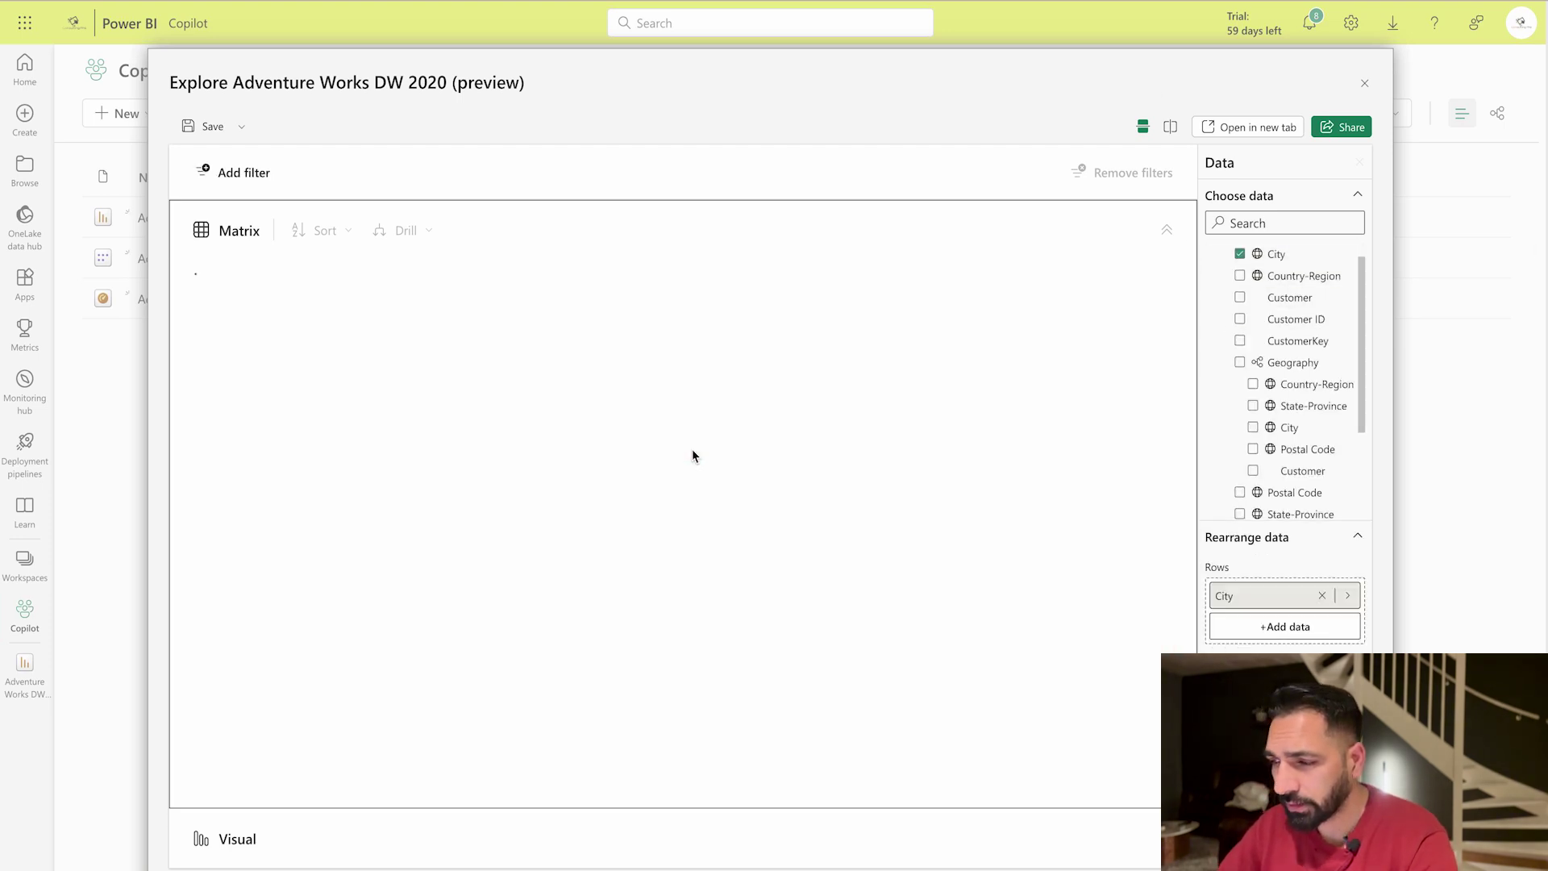
Step: Add Sales Amount to the matrix values with Sum aggregation, totalling $109,809,274.20
{"action": "scroll", "coordinate": [1291, 401], "scroll_direction": "down", "scroll_amount": 2}
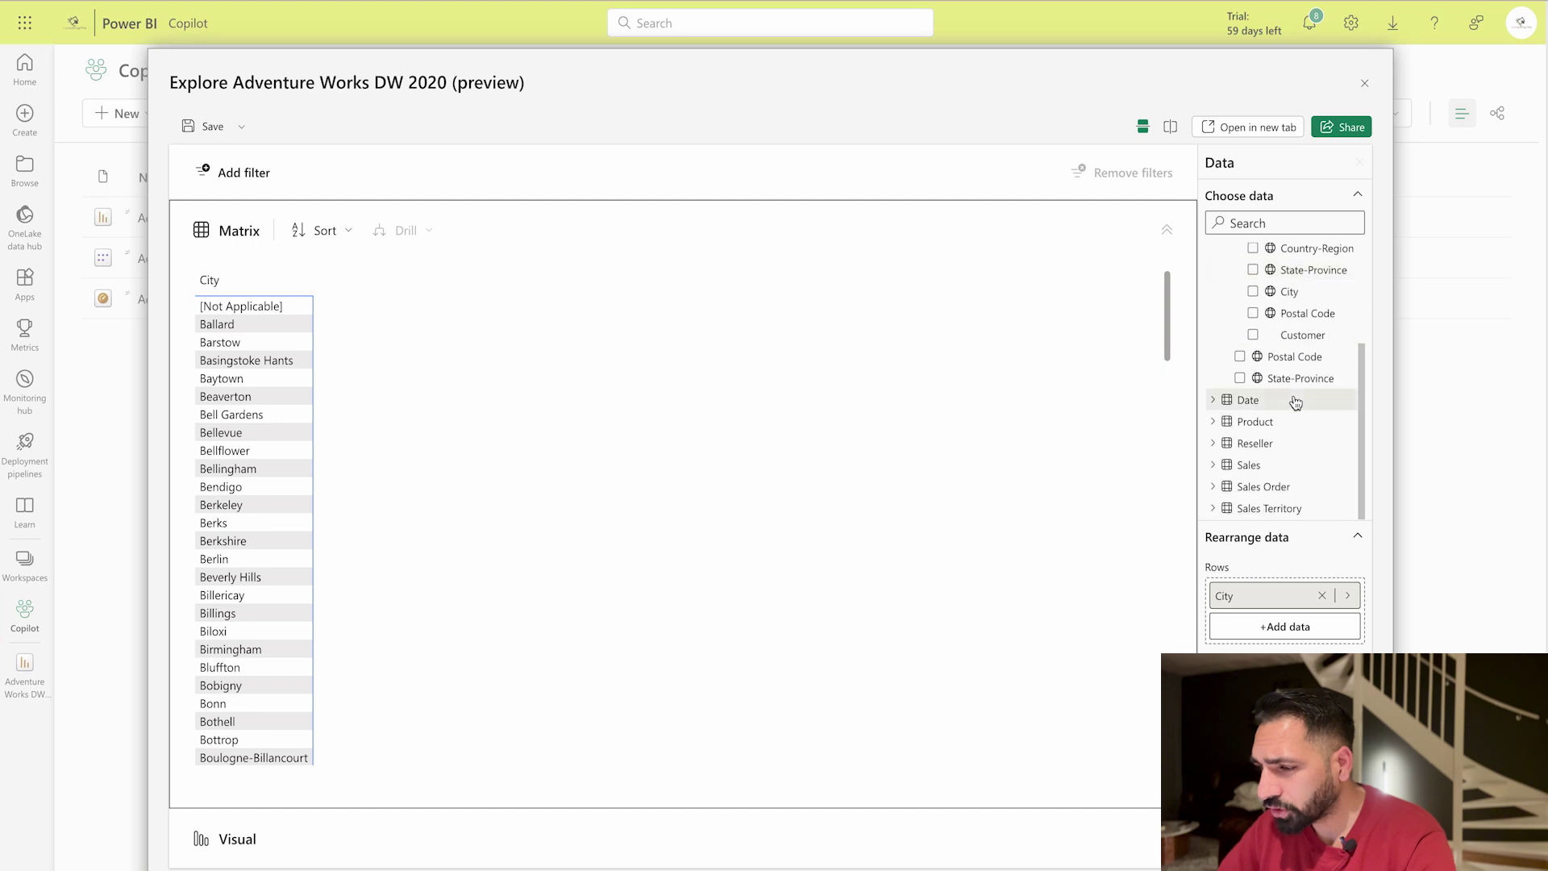
{"action": "left_click", "coordinate": [1215, 469]}
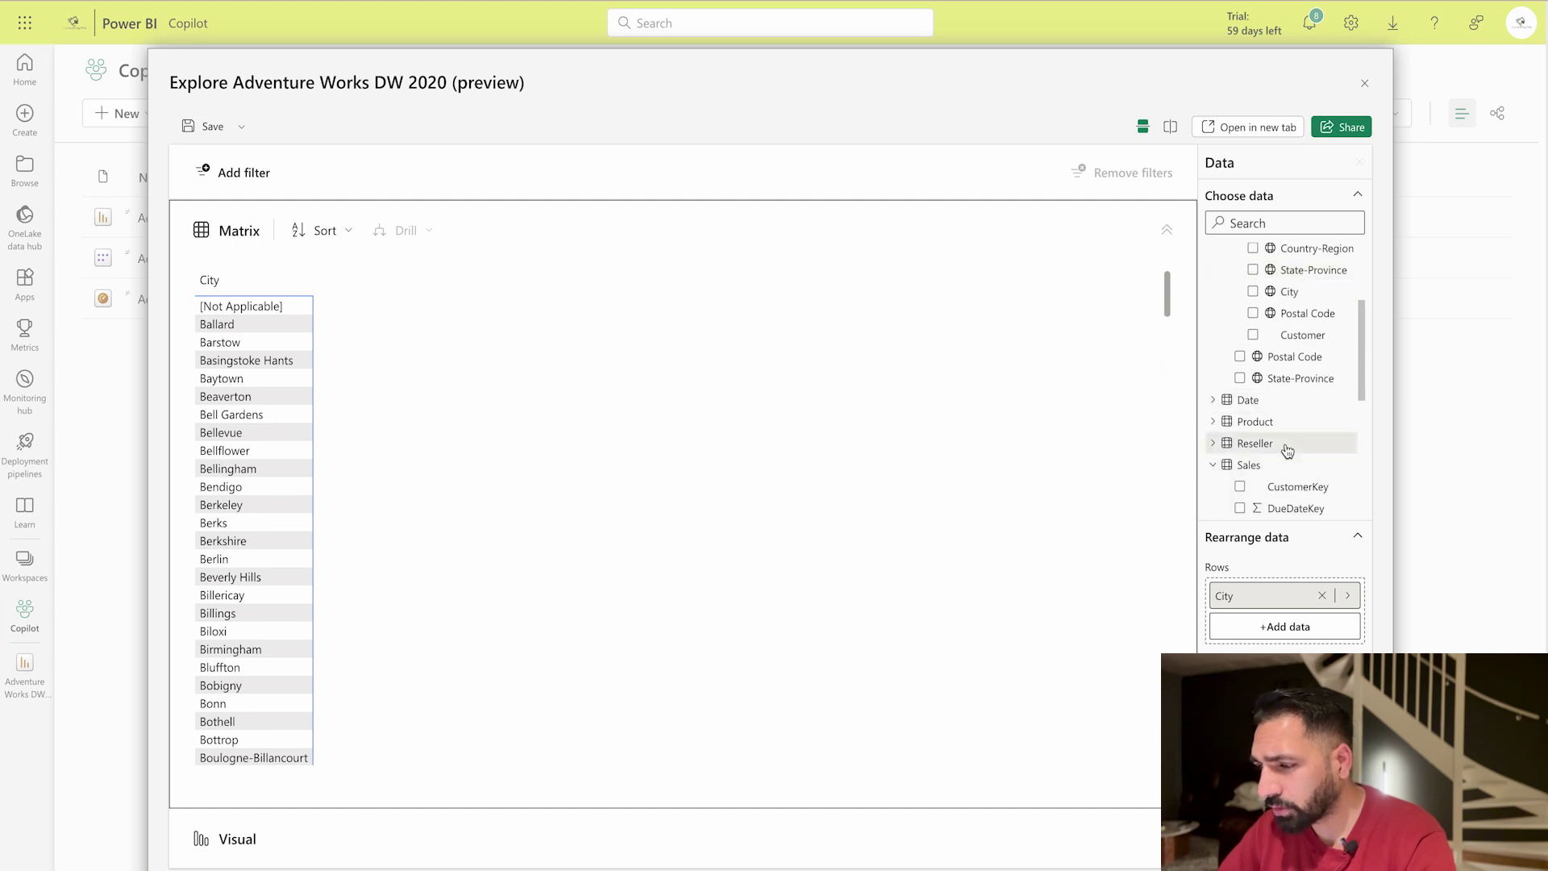
{"action": "scroll", "coordinate": [1290, 452], "scroll_direction": "down", "scroll_amount": 5}
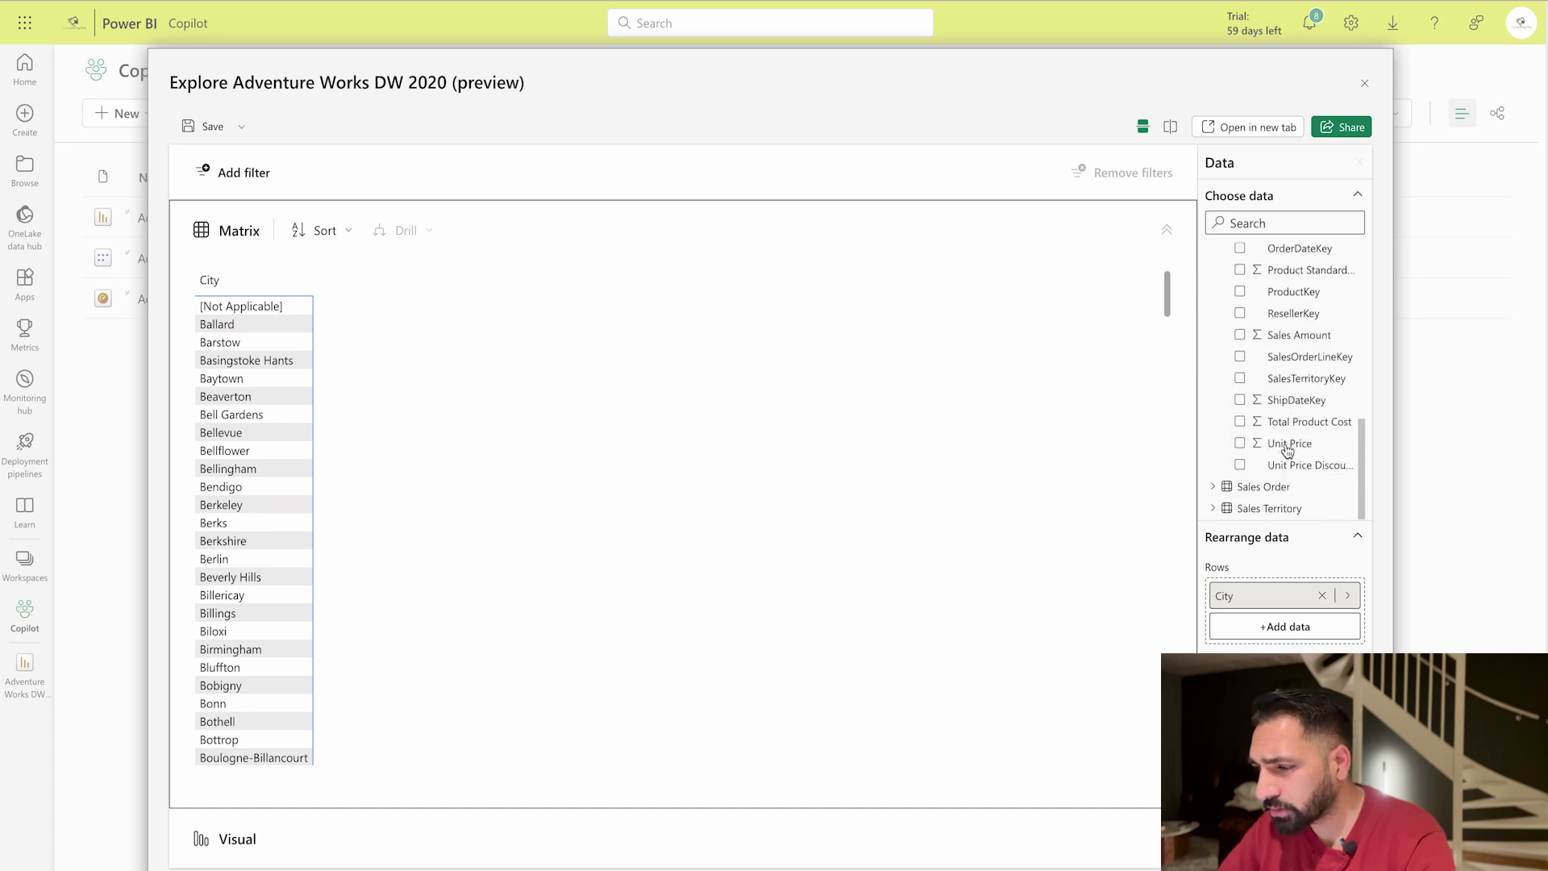
{"action": "left_click", "coordinate": [1311, 340]}
{"action": "left_click_drag", "start_coordinate": [1311, 340], "coordinate": [1323, 689]}
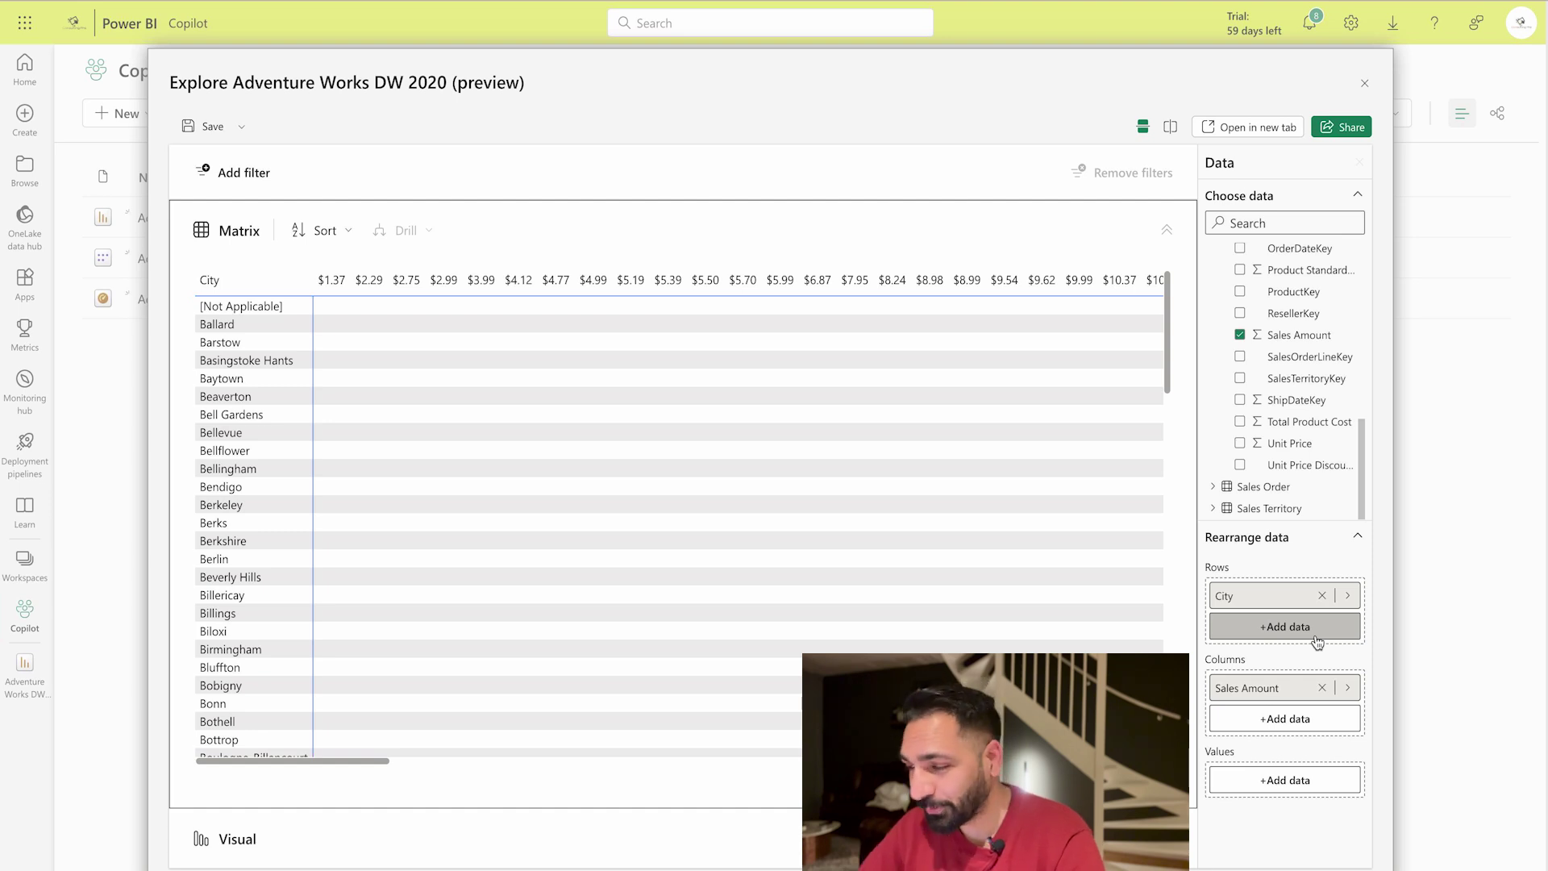
{"action": "left_click_drag", "start_coordinate": [1290, 687], "coordinate": [1304, 780]}
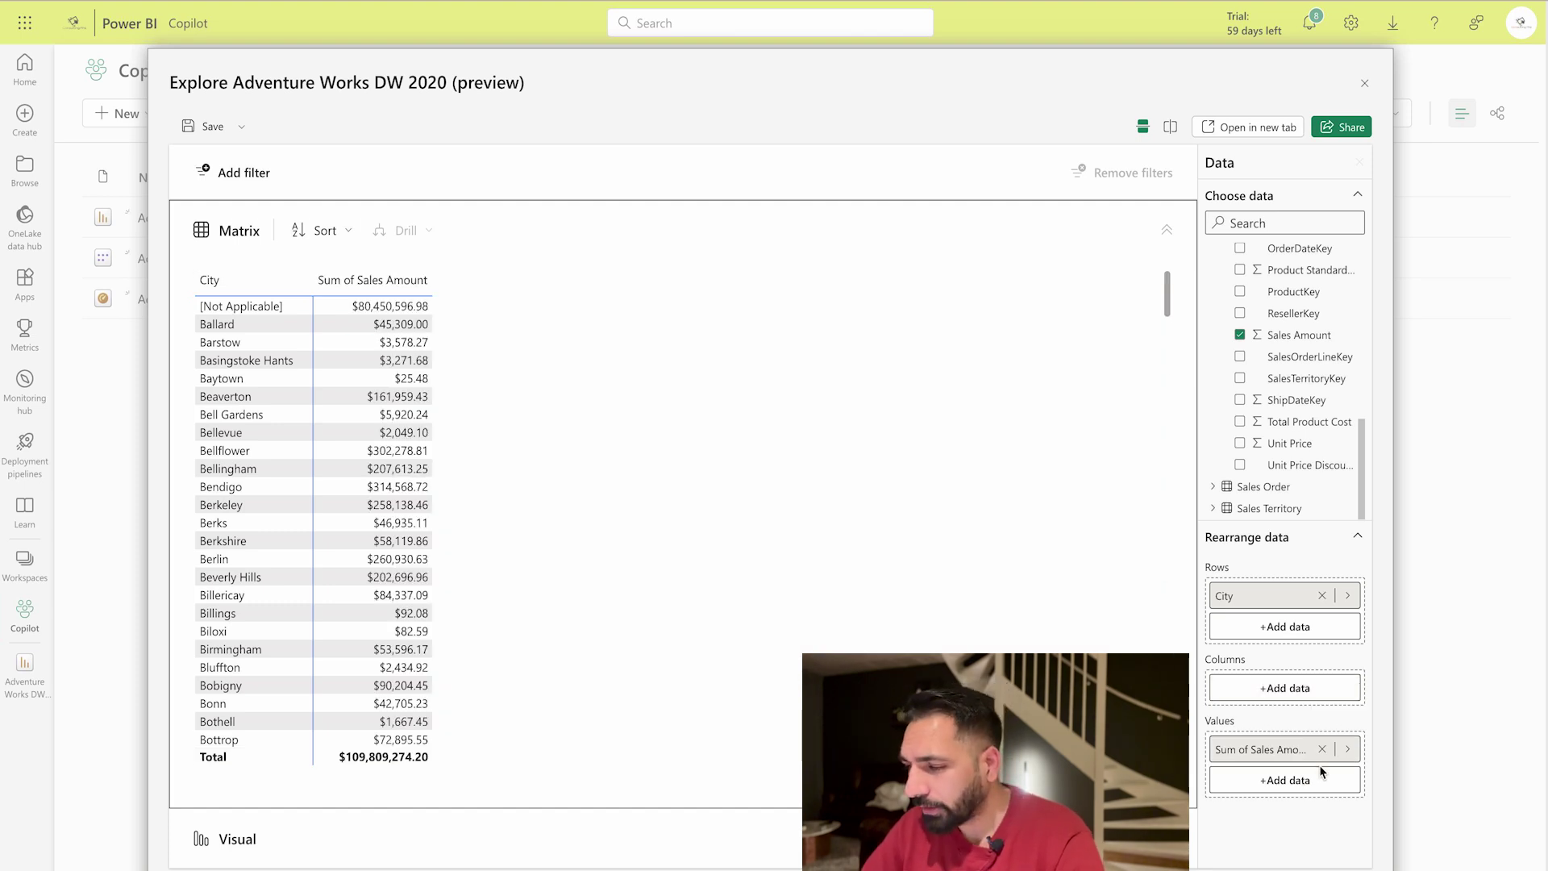
{"action": "left_click", "coordinate": [1348, 750]}
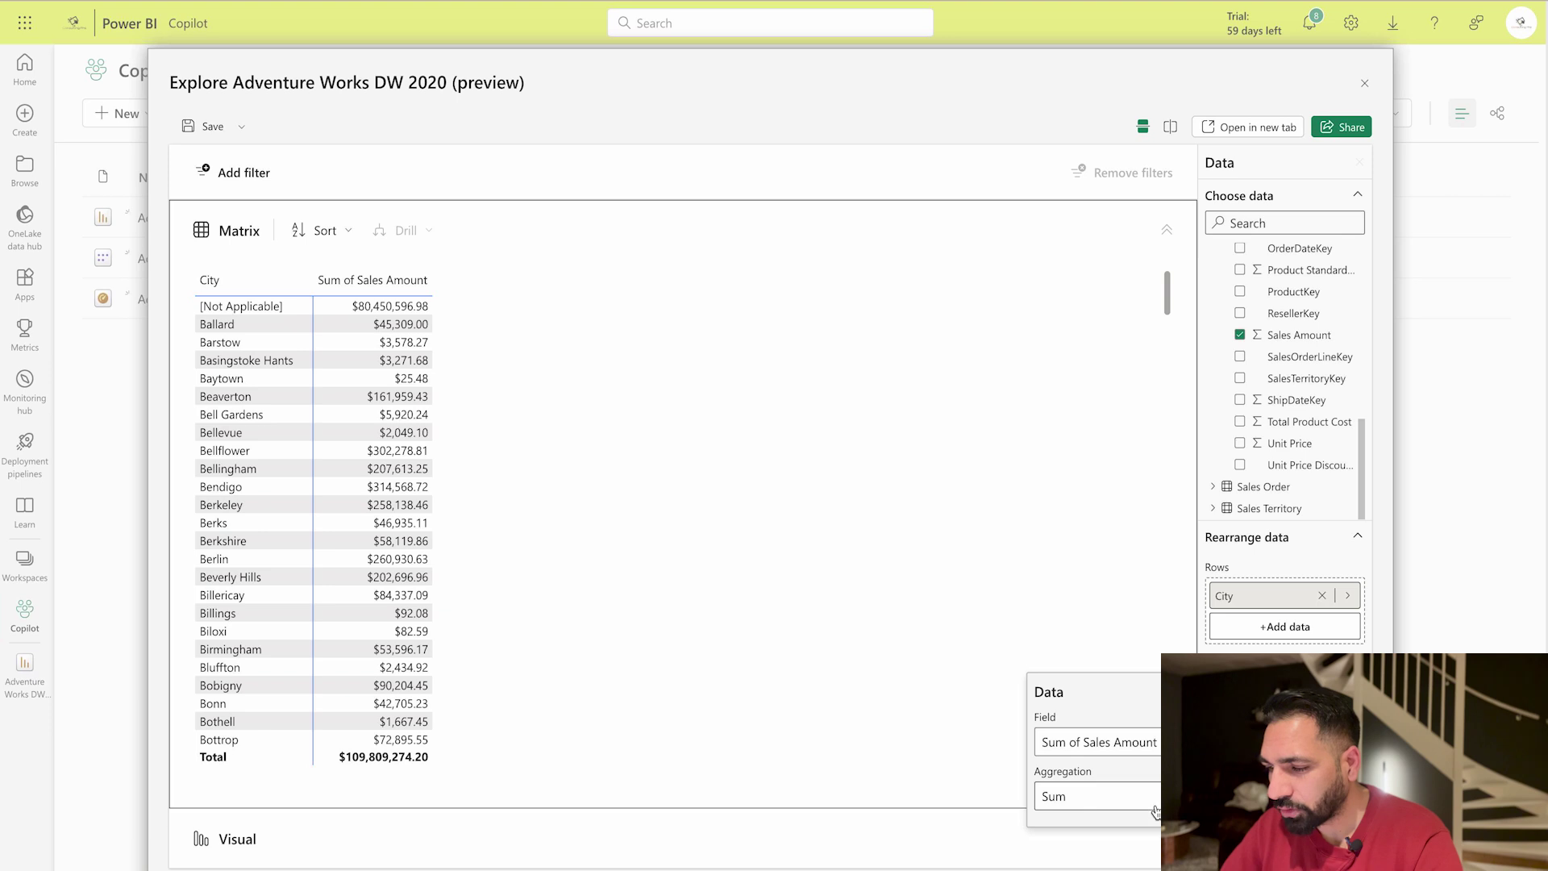
{"action": "left_click", "coordinate": [1156, 804]}
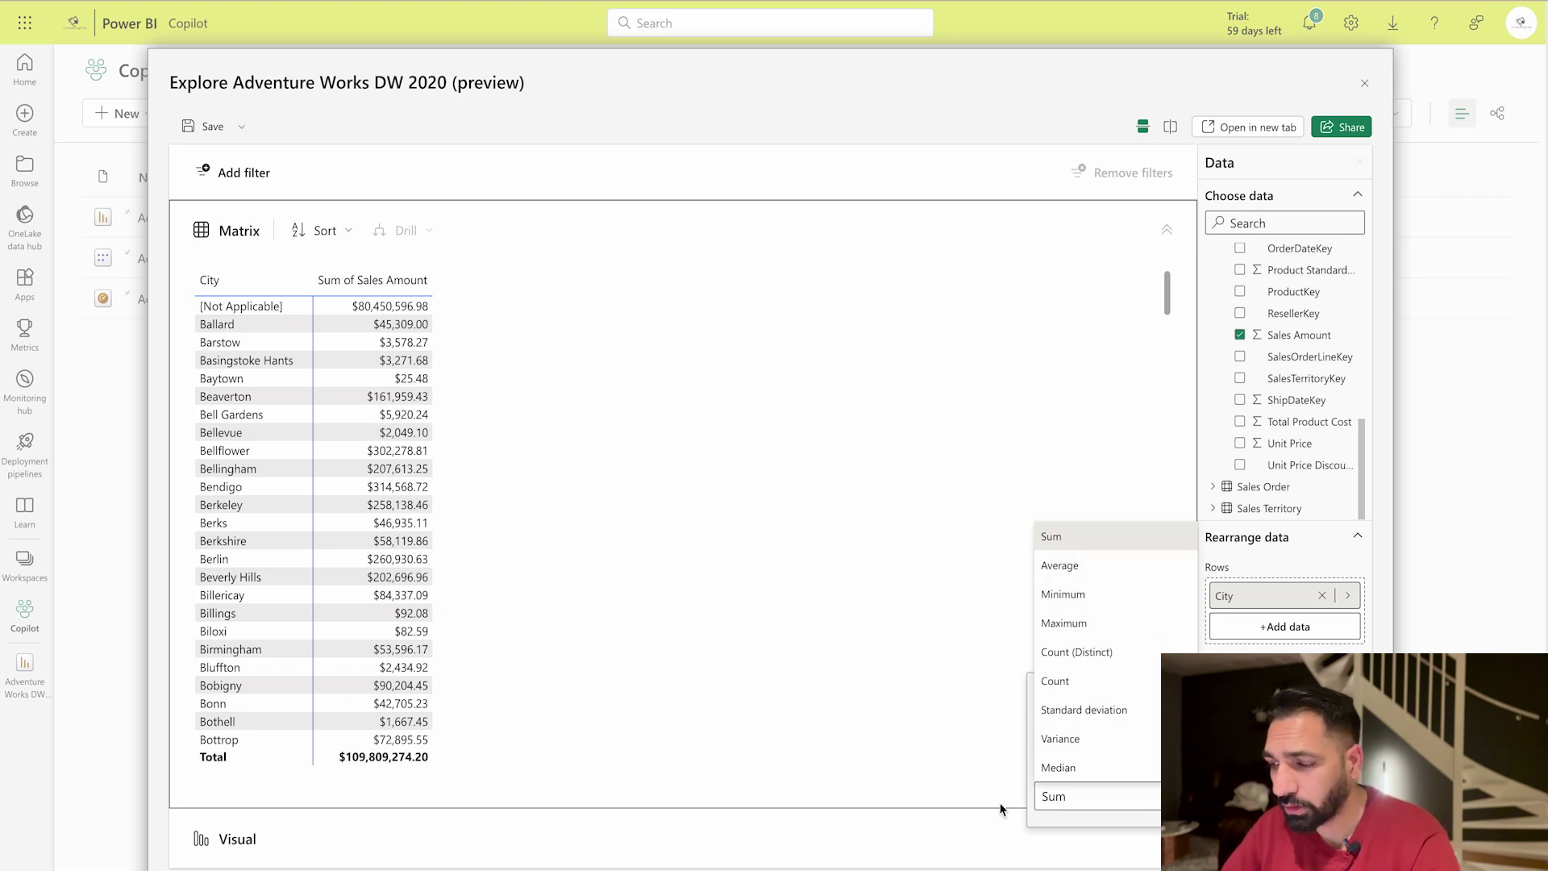
{"action": "left_click", "coordinate": [952, 846]}
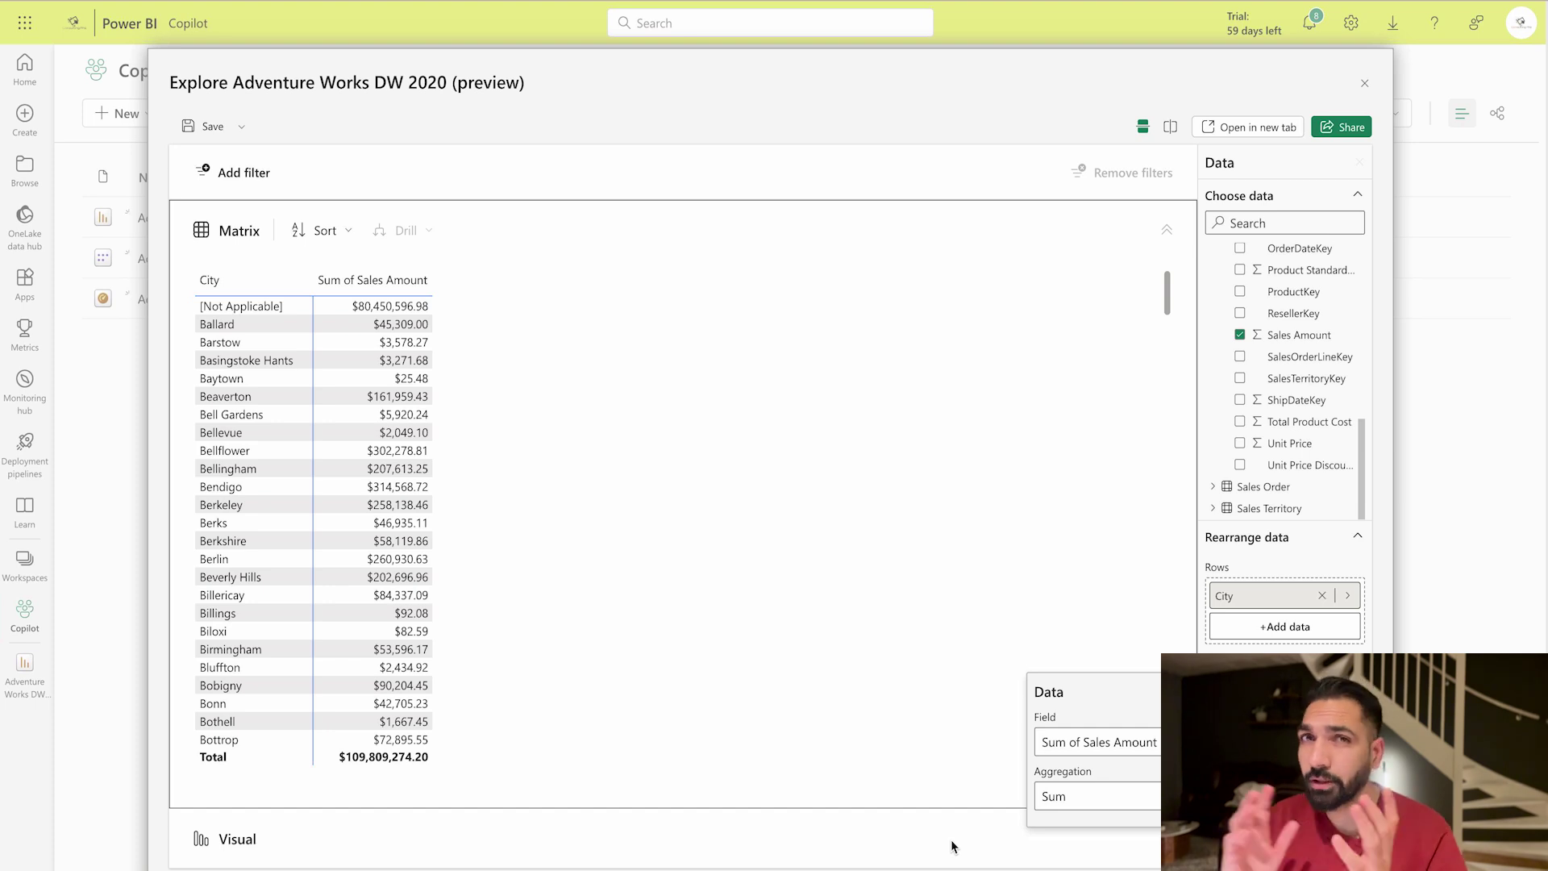
Step: Expand the visual below the matrix and change it from a map to a bar chart
{"action": "left_click", "coordinate": [952, 844]}
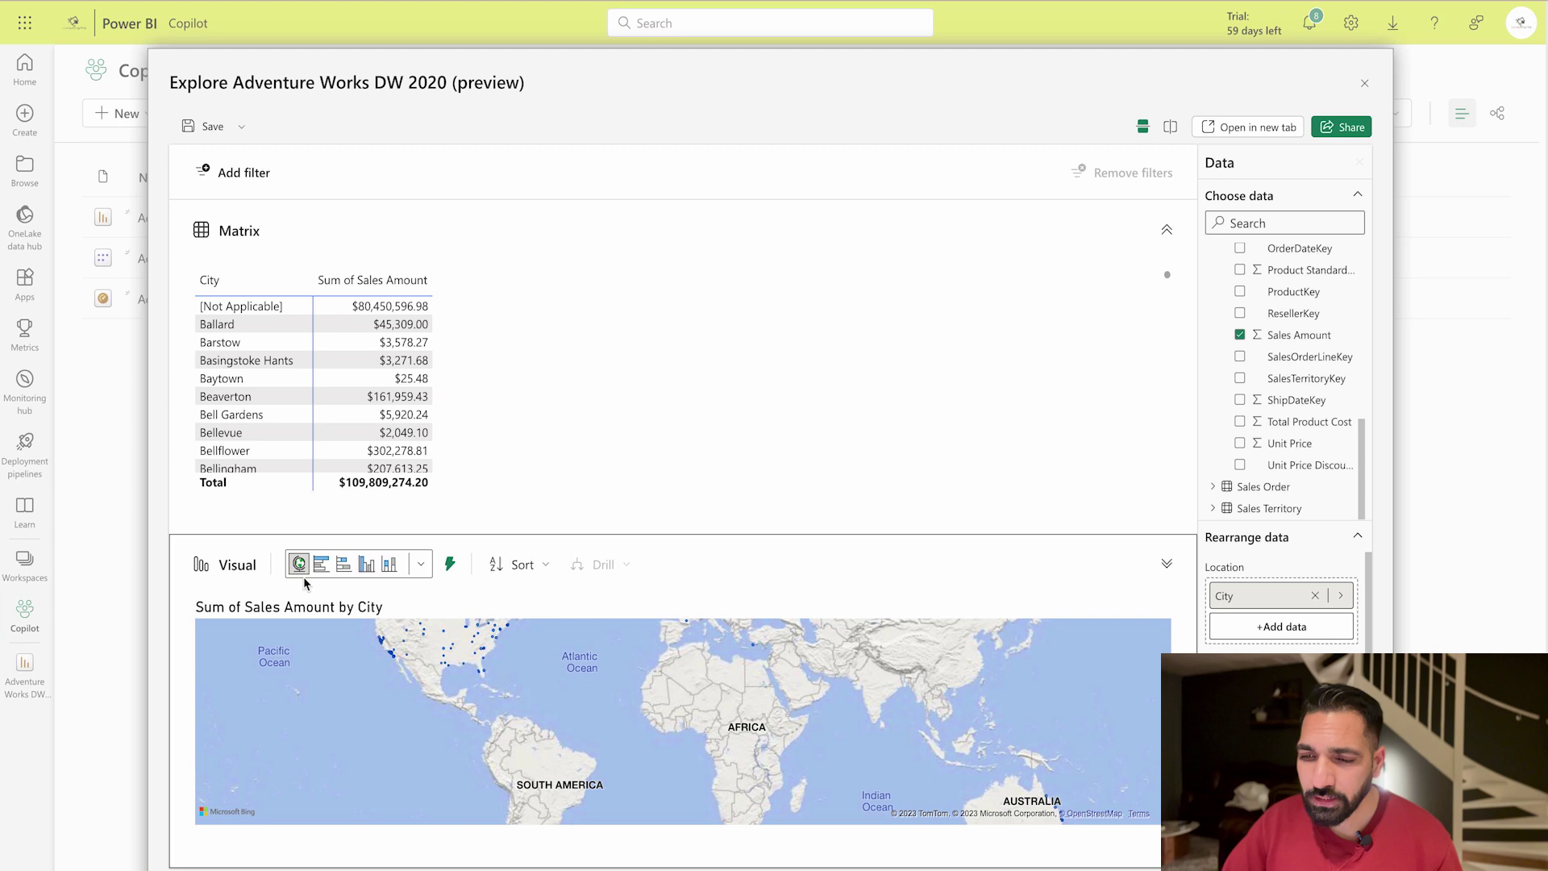
{"action": "left_click", "coordinate": [322, 565]}
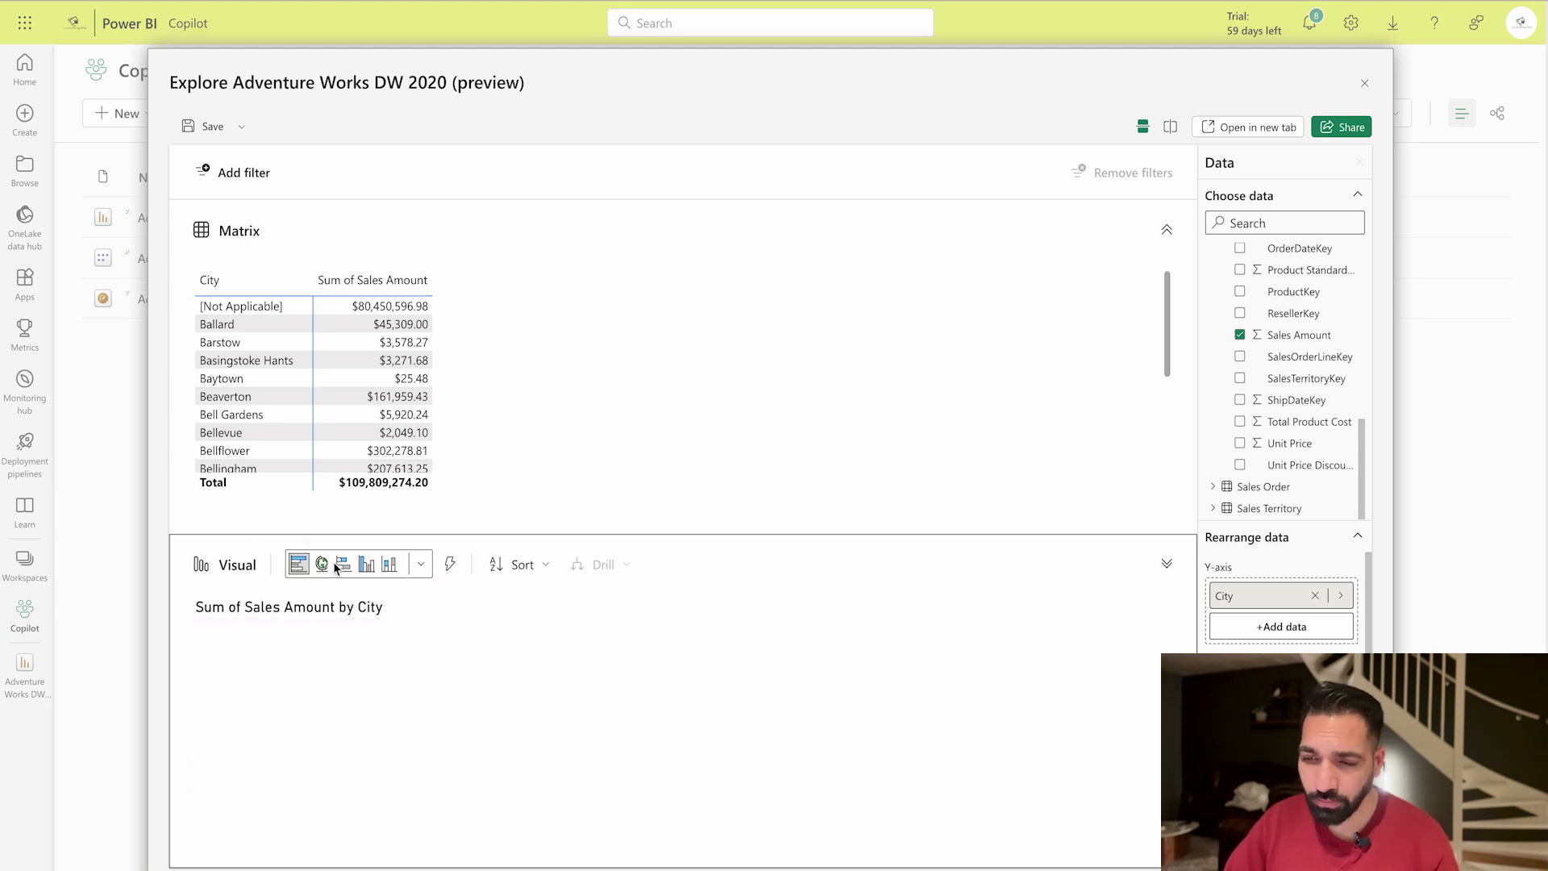
{"action": "left_click", "coordinate": [344, 574]}
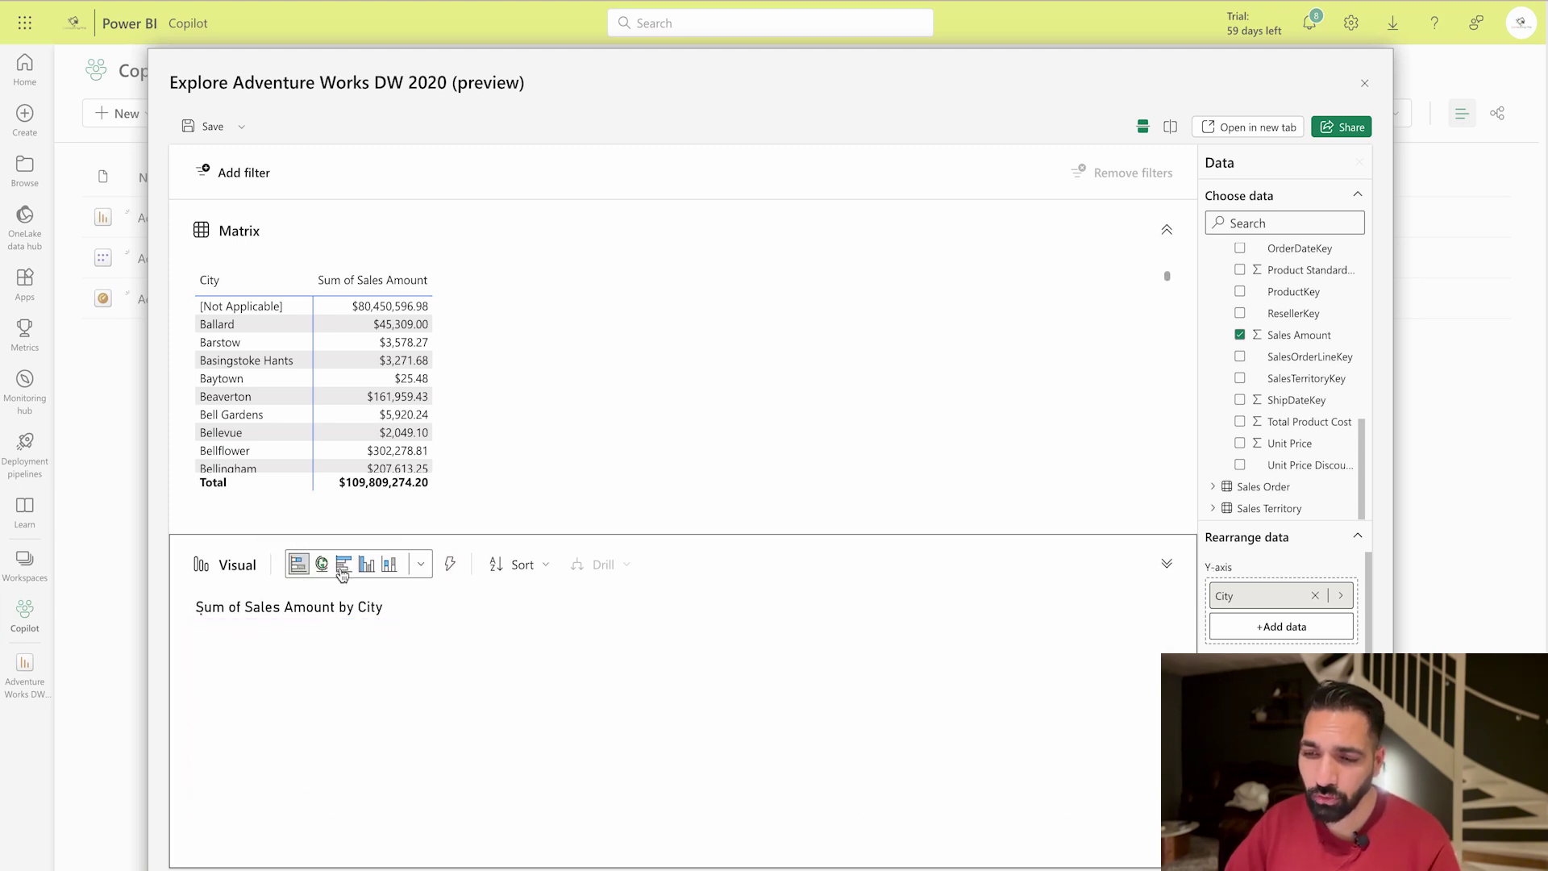
{"action": "left_click", "coordinate": [421, 565]}
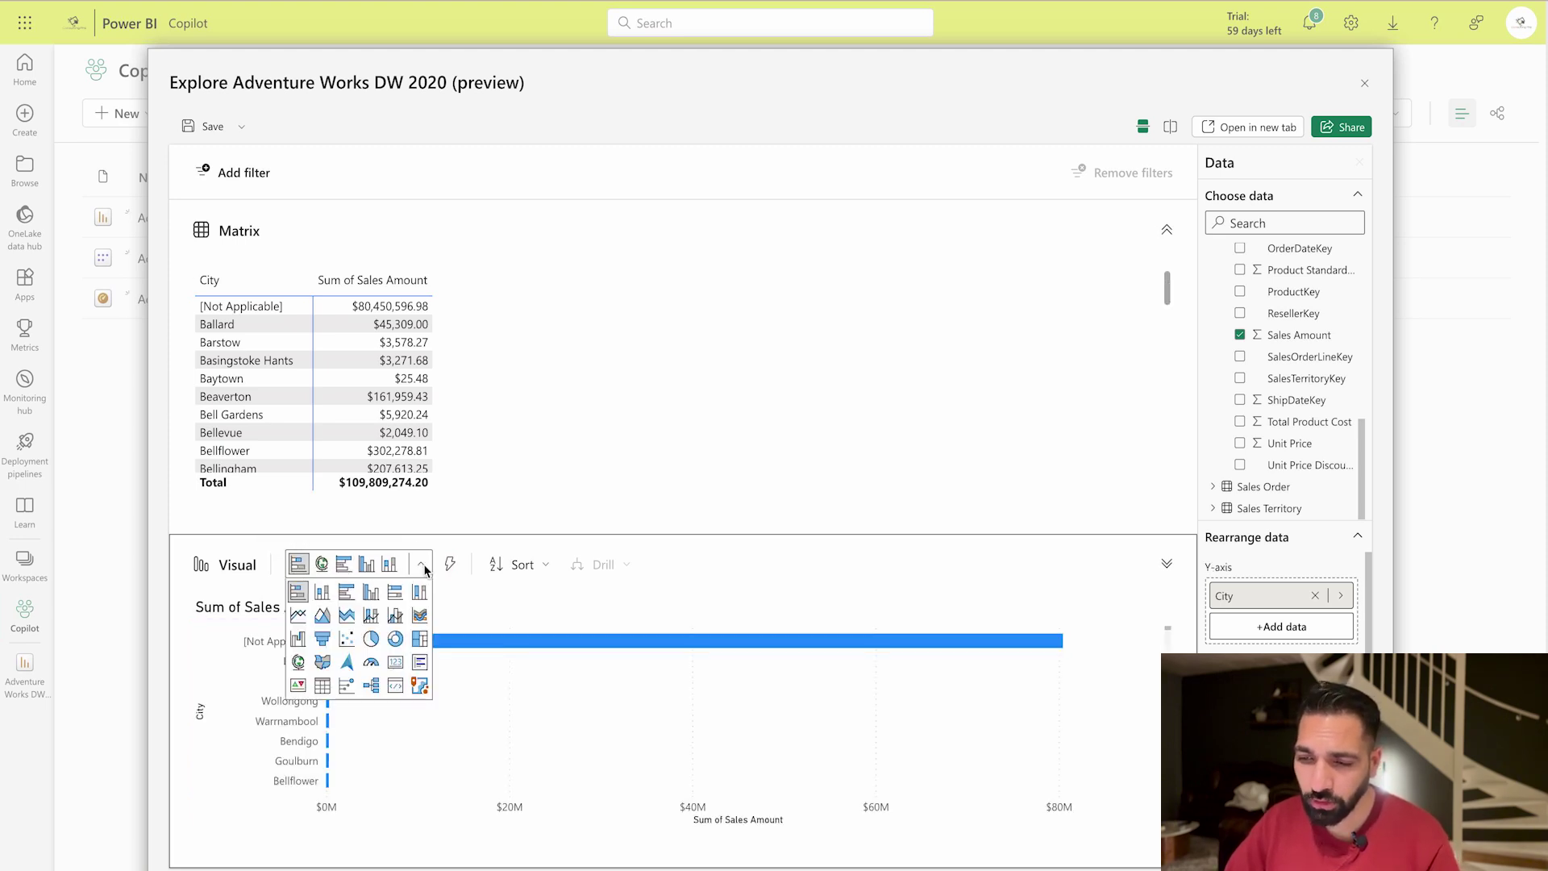
{"action": "left_click", "coordinate": [584, 551]}
Step: Sort the chart by sales amount and switch it to a column chart
{"action": "left_click", "coordinate": [532, 568]}
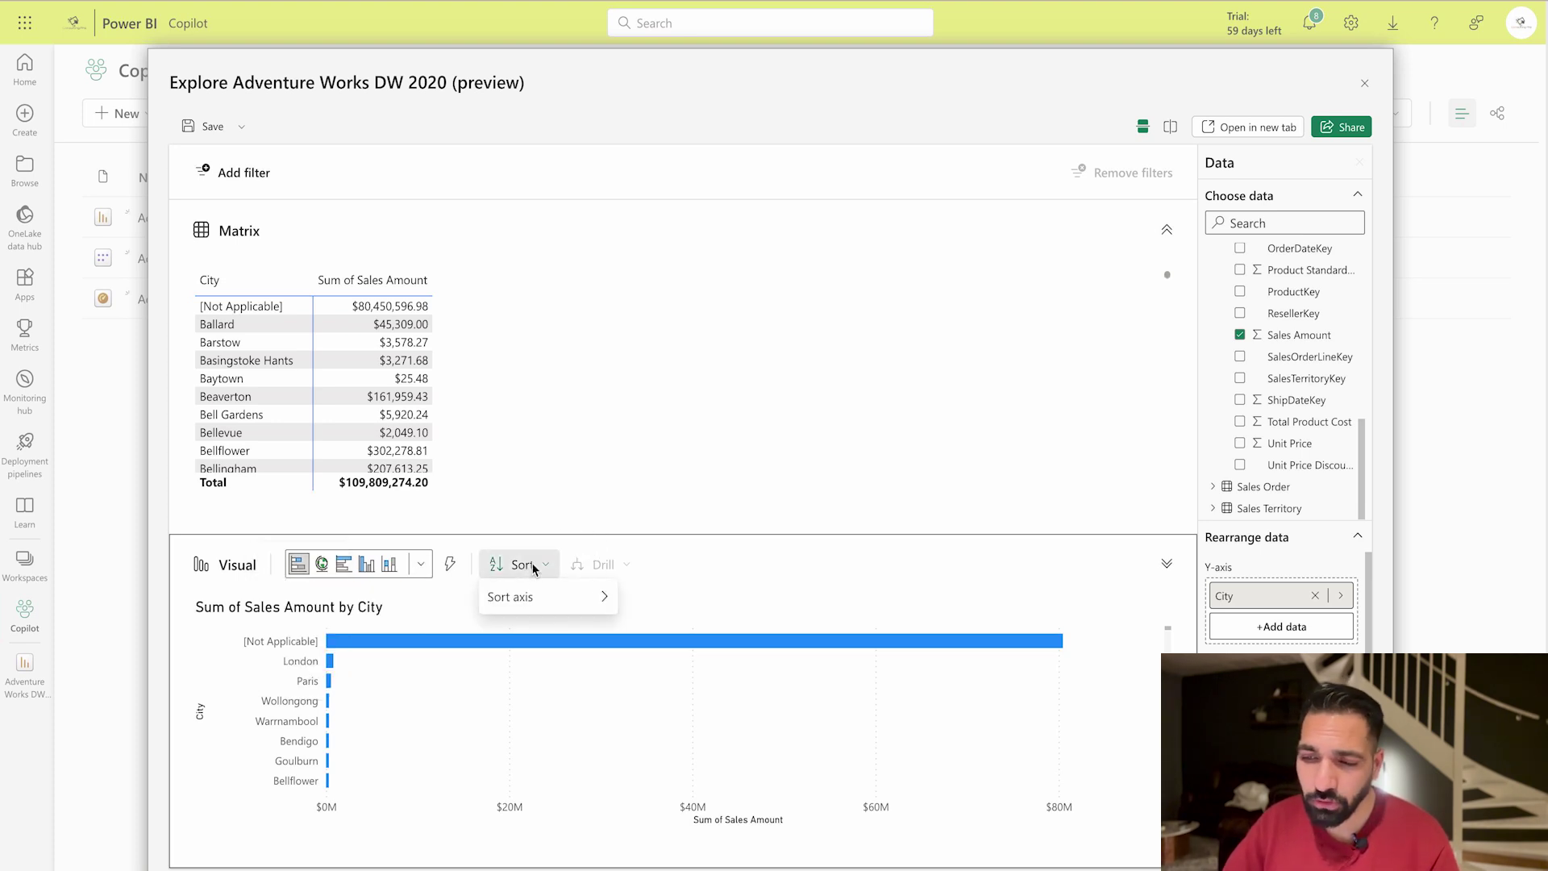
{"action": "mouse_move", "coordinate": [536, 601]}
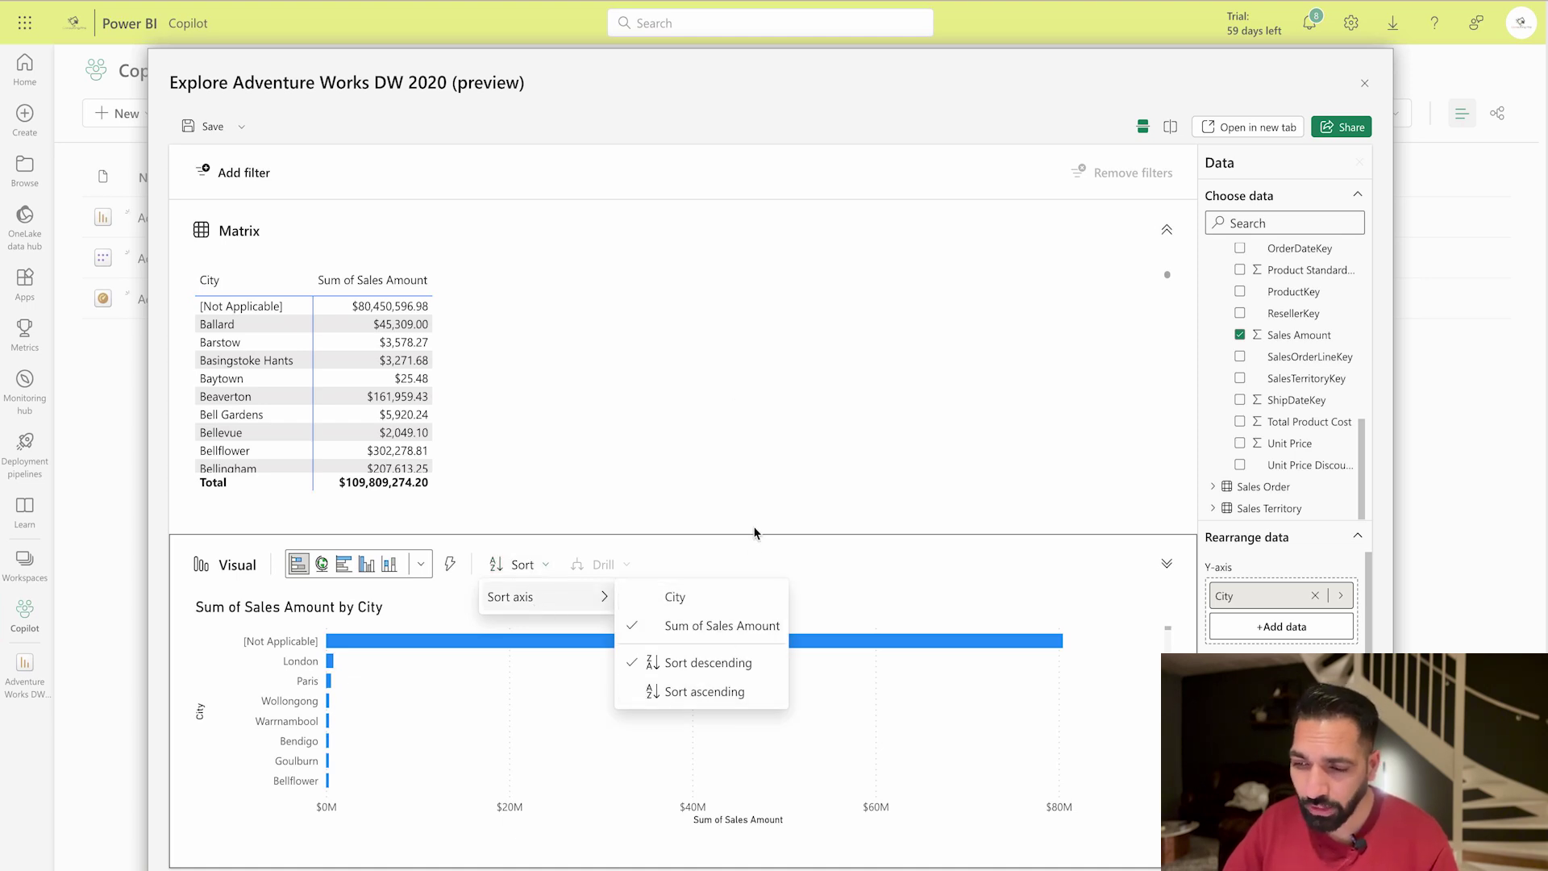
{"action": "left_click", "coordinate": [733, 696]}
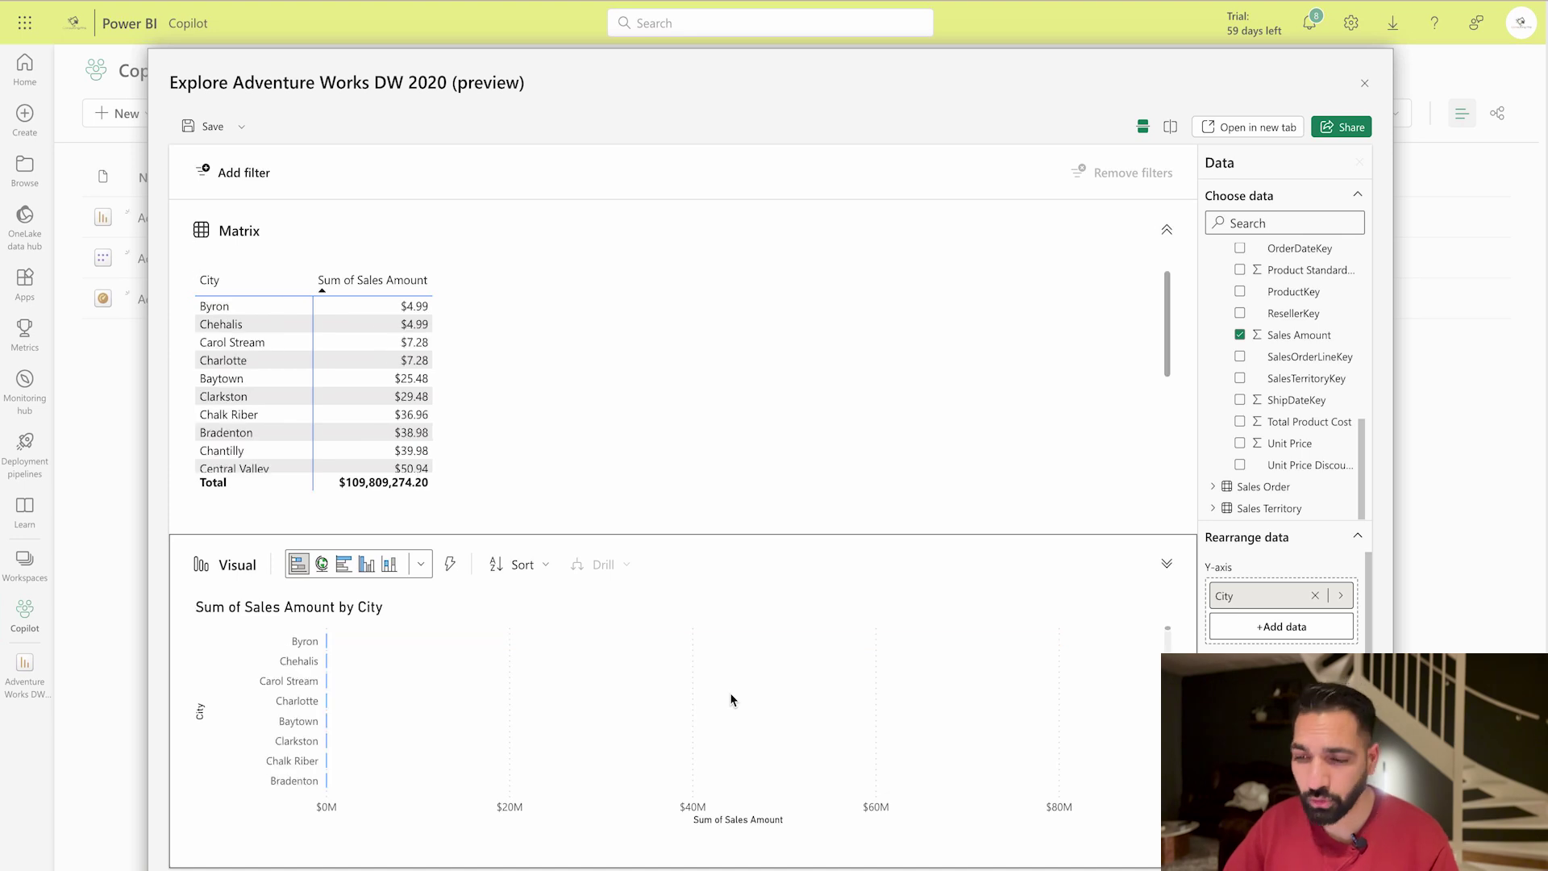
{"action": "left_click", "coordinate": [366, 564]}
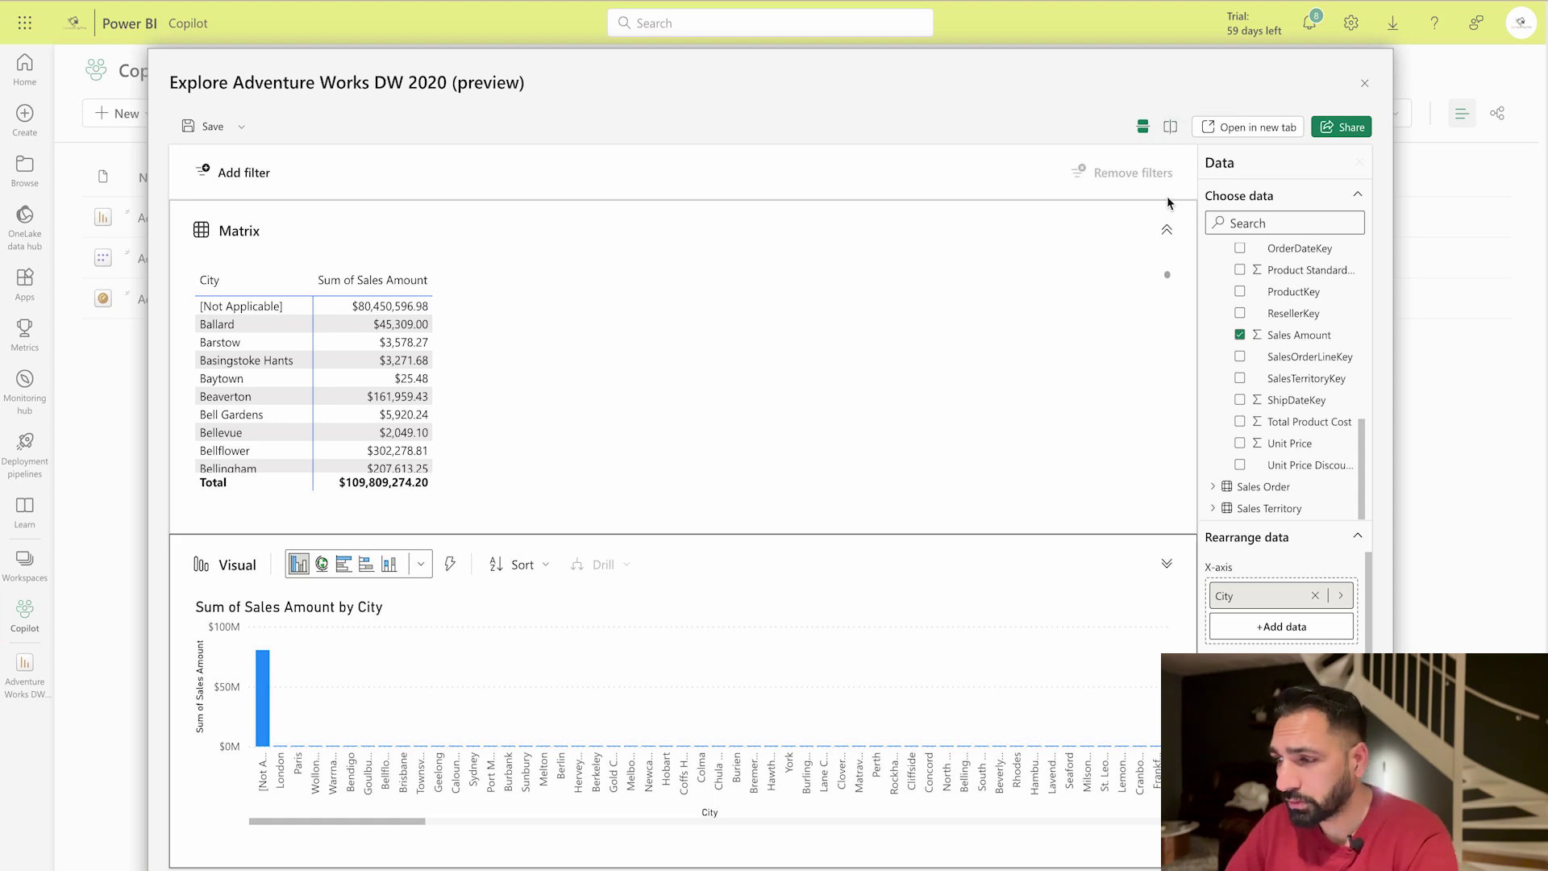
Step: Split the view vertically and add a filter on the City field
{"action": "left_click", "coordinate": [1170, 127]}
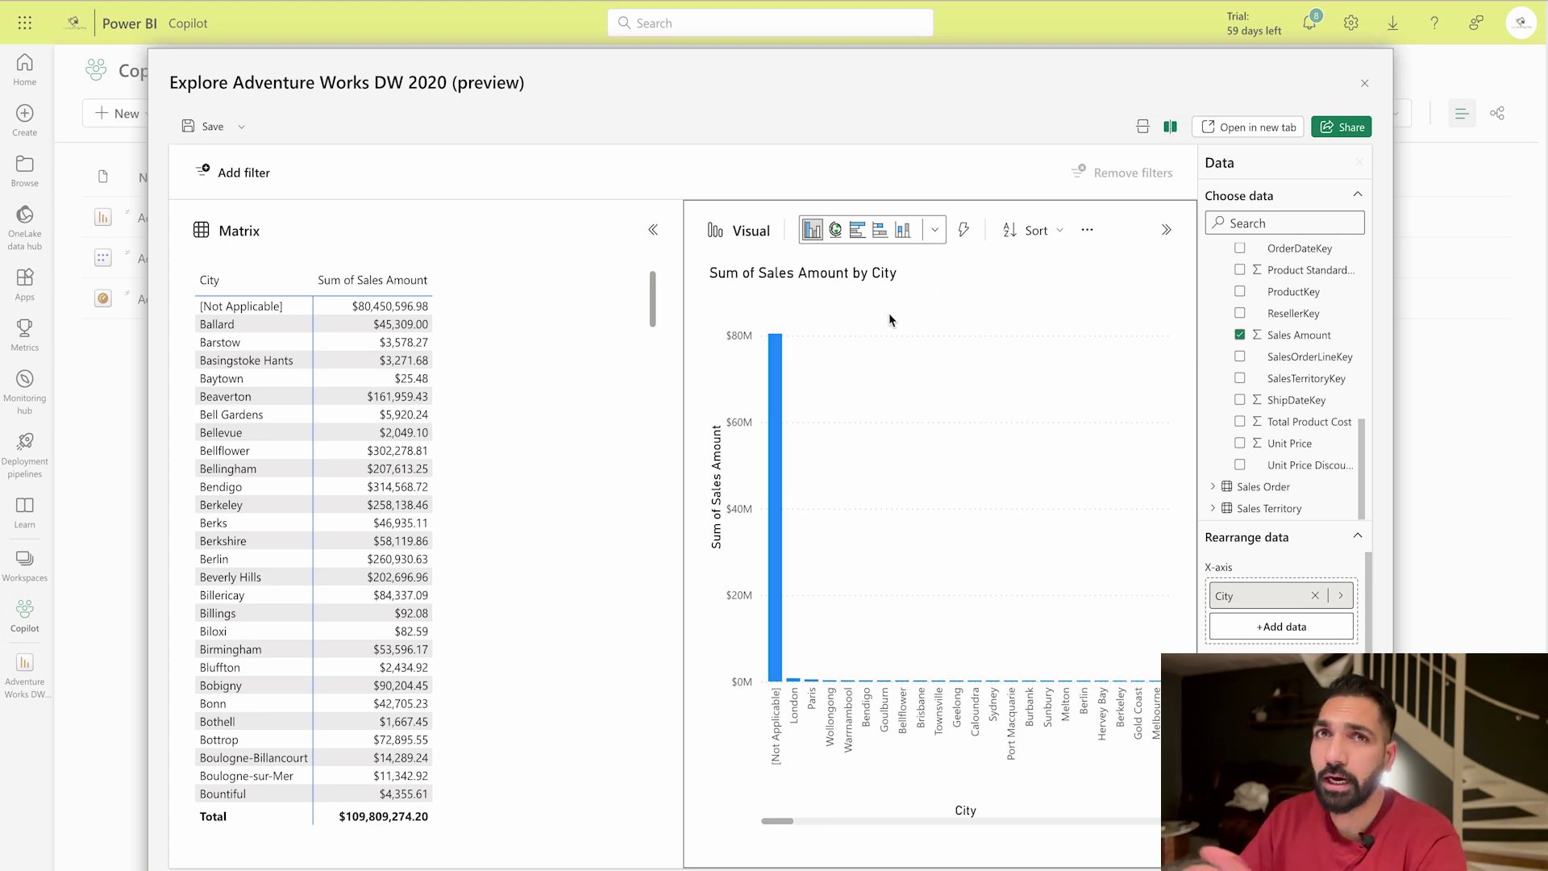
{"action": "left_click", "coordinate": [229, 183]}
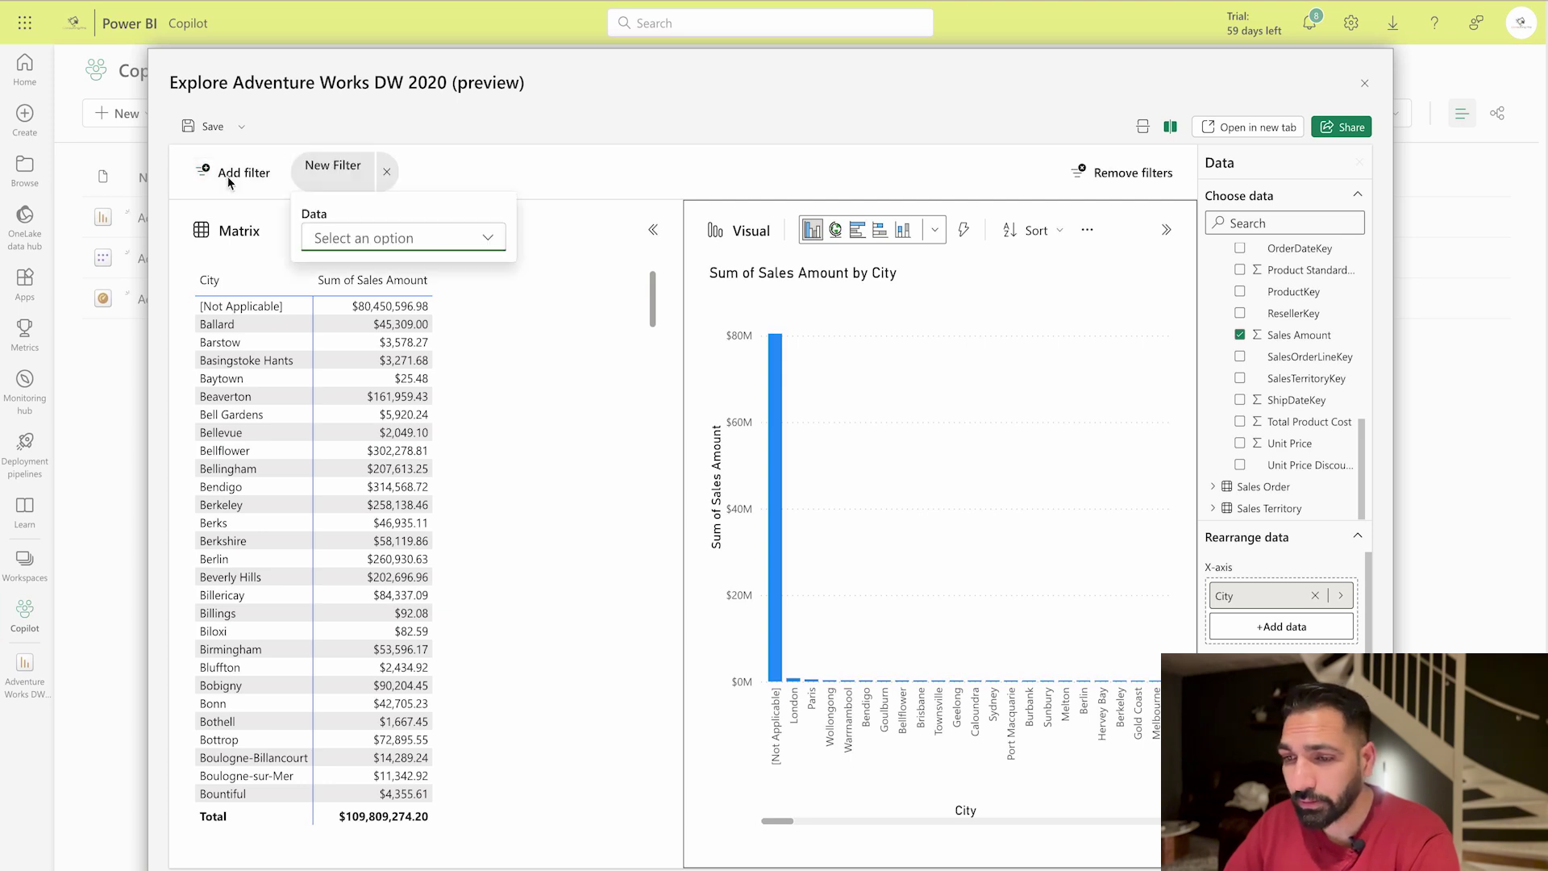
{"action": "left_click", "coordinate": [491, 236]}
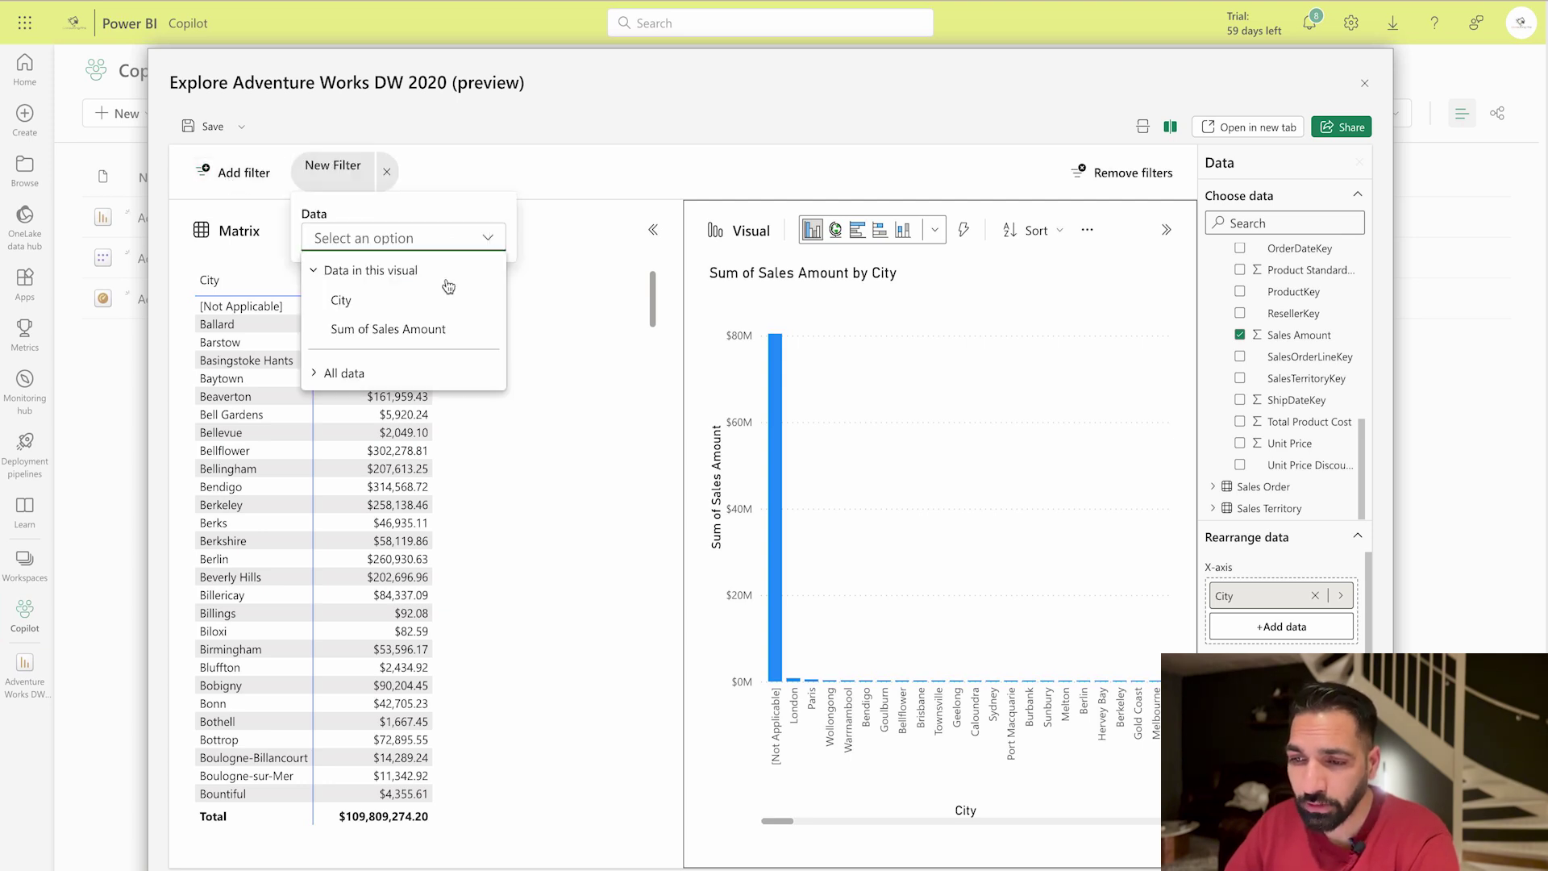
{"action": "left_click", "coordinate": [336, 310]}
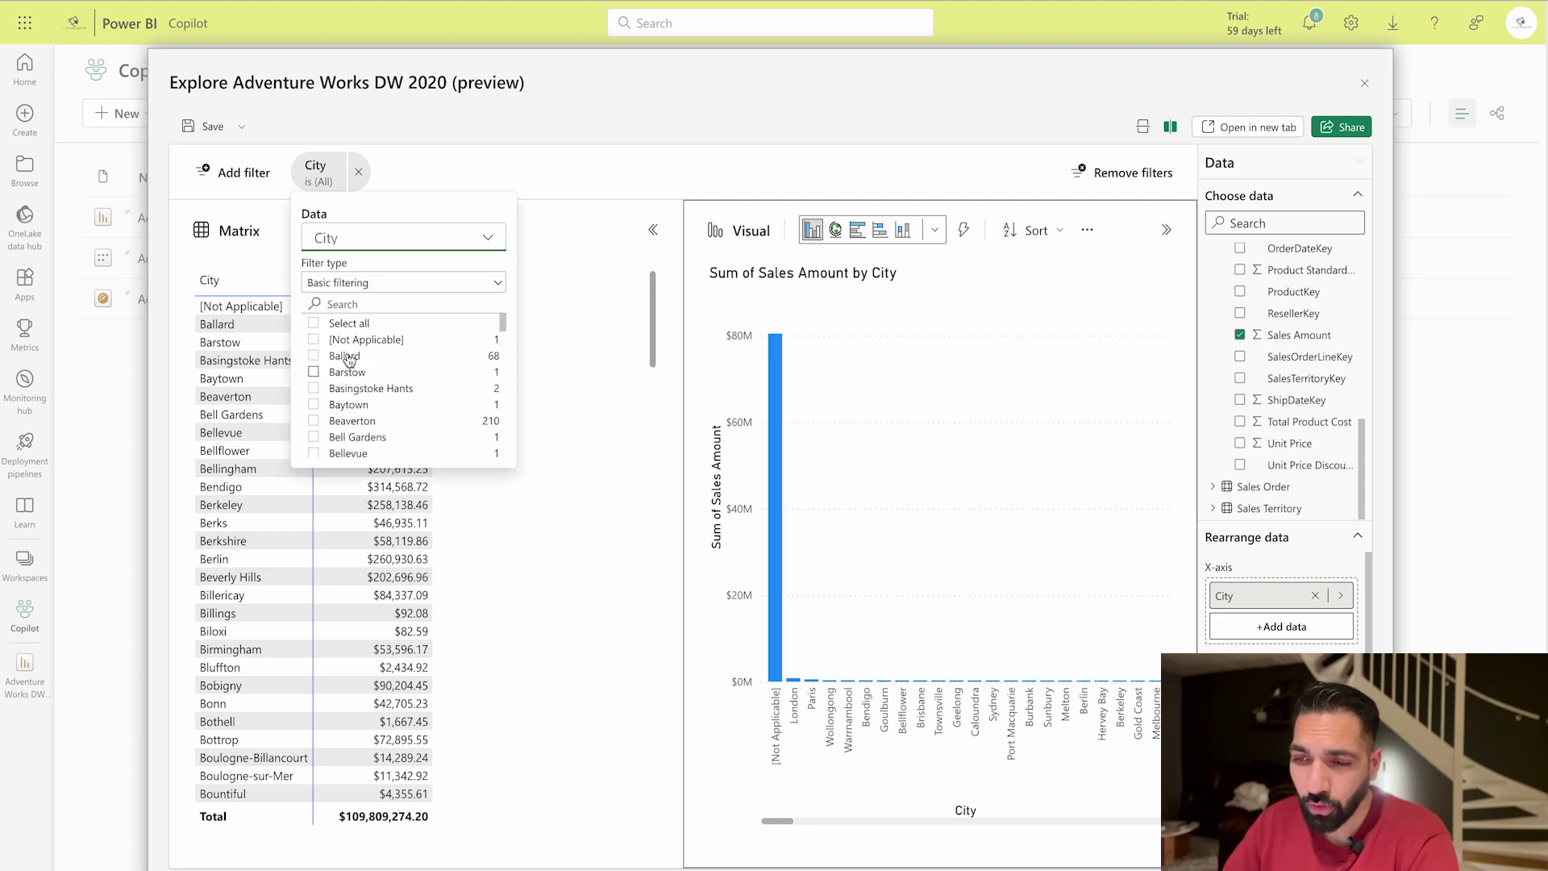
Step: Try the City filter on [Not Applicable] and Barstow, then leave it at all cities
{"action": "left_click", "coordinate": [353, 342]}
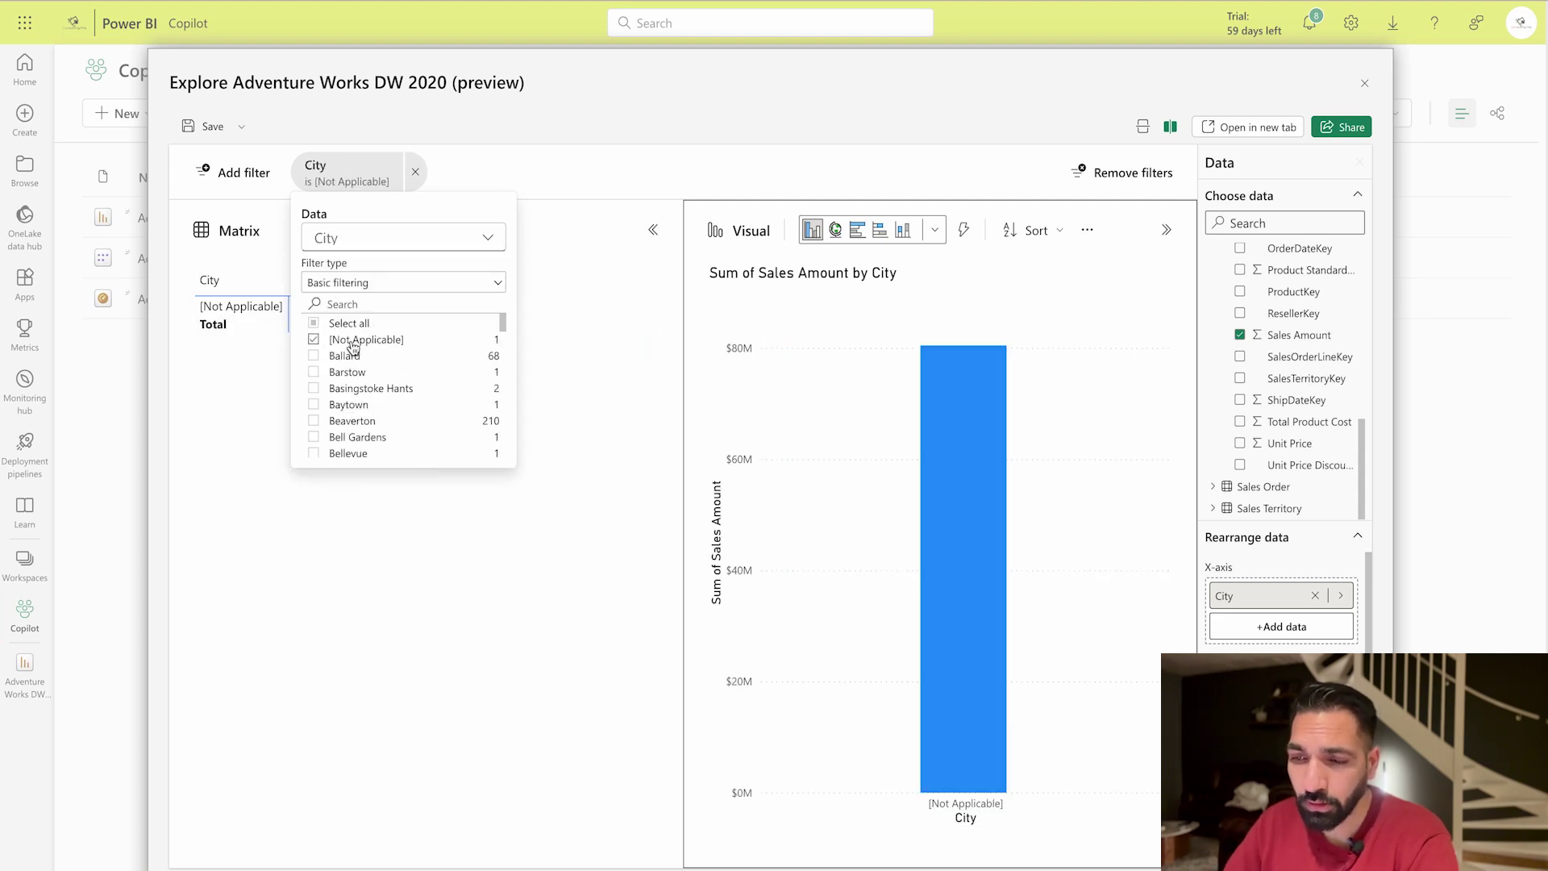
{"action": "left_click", "coordinate": [353, 344]}
{"action": "left_click", "coordinate": [339, 373]}
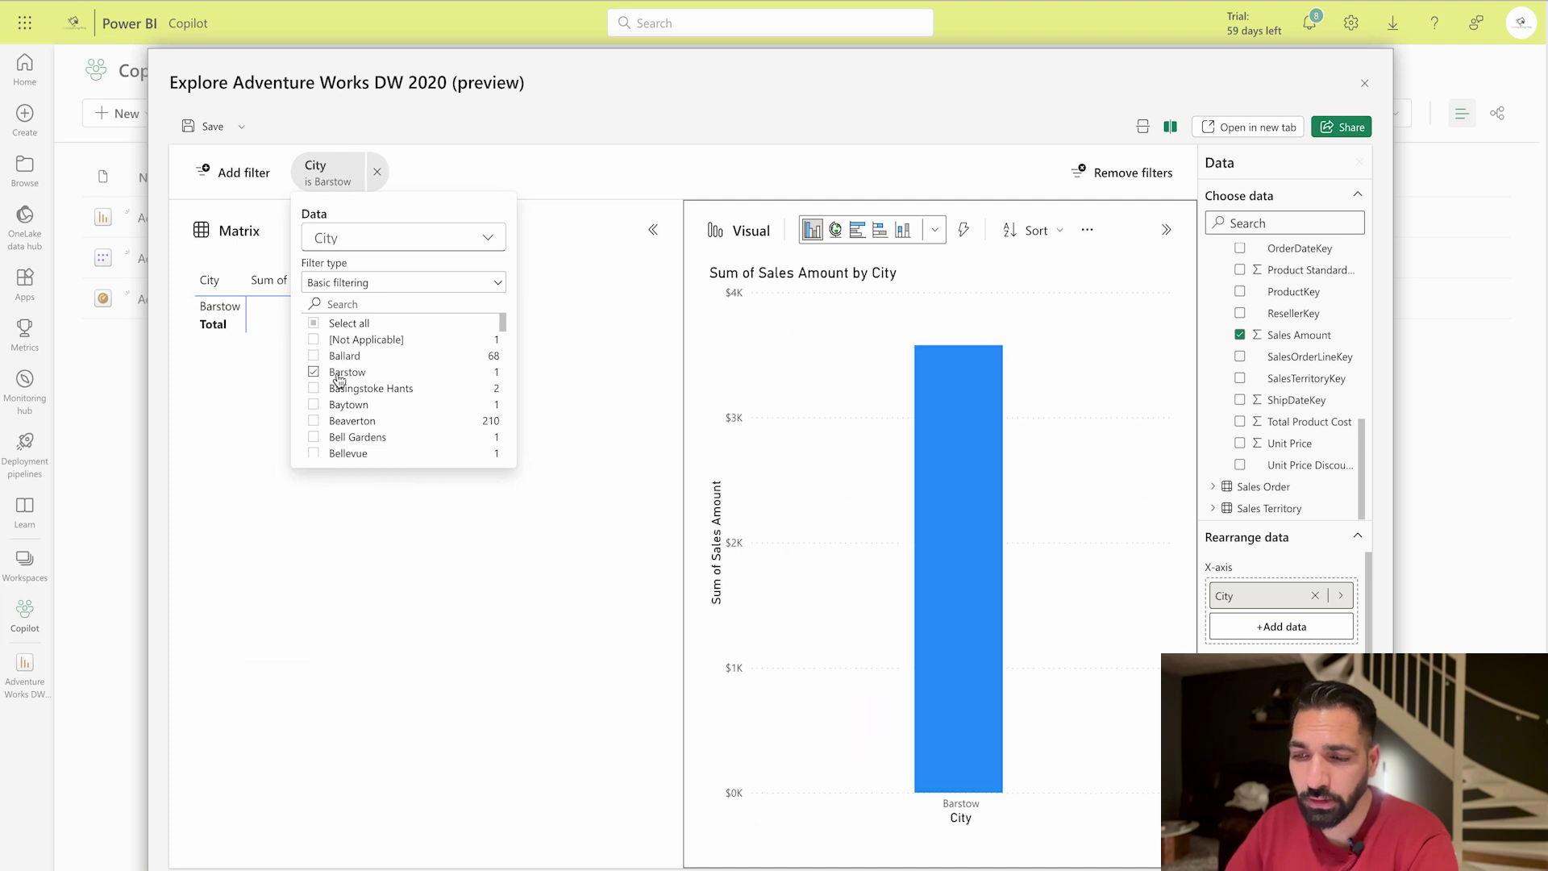
{"action": "left_click", "coordinate": [338, 375]}
{"action": "left_click", "coordinate": [484, 167]}
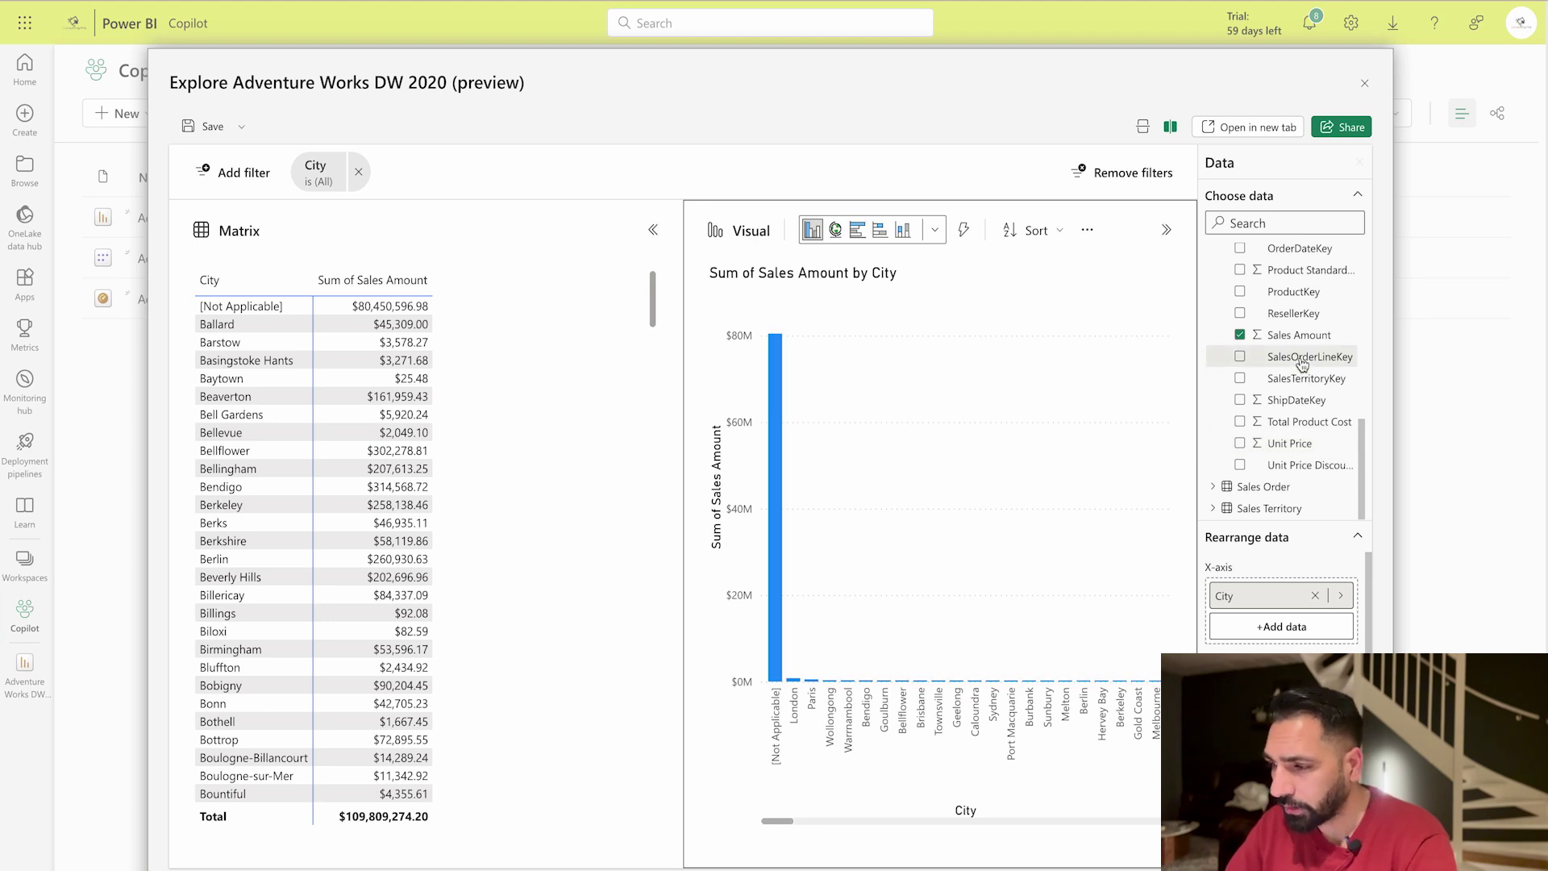
Step: Add the Product table's Color field so sales break down by City and Color
{"action": "scroll", "coordinate": [1303, 365], "scroll_direction": "up", "scroll_amount": 15}
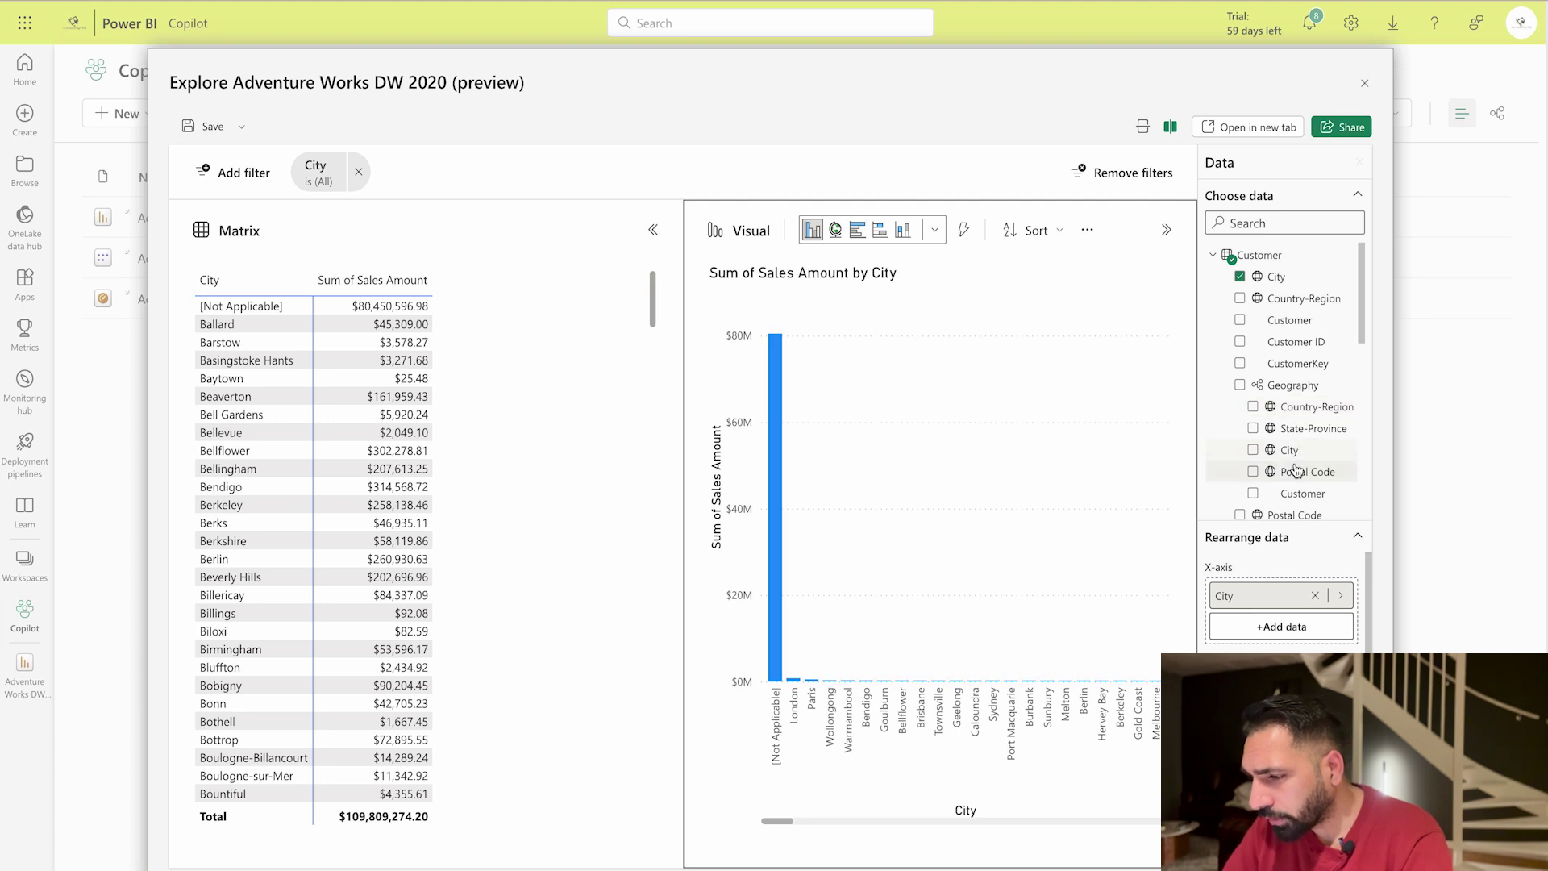
{"action": "scroll", "coordinate": [1295, 470], "scroll_direction": "down", "scroll_amount": 5}
{"action": "left_click", "coordinate": [1216, 373]}
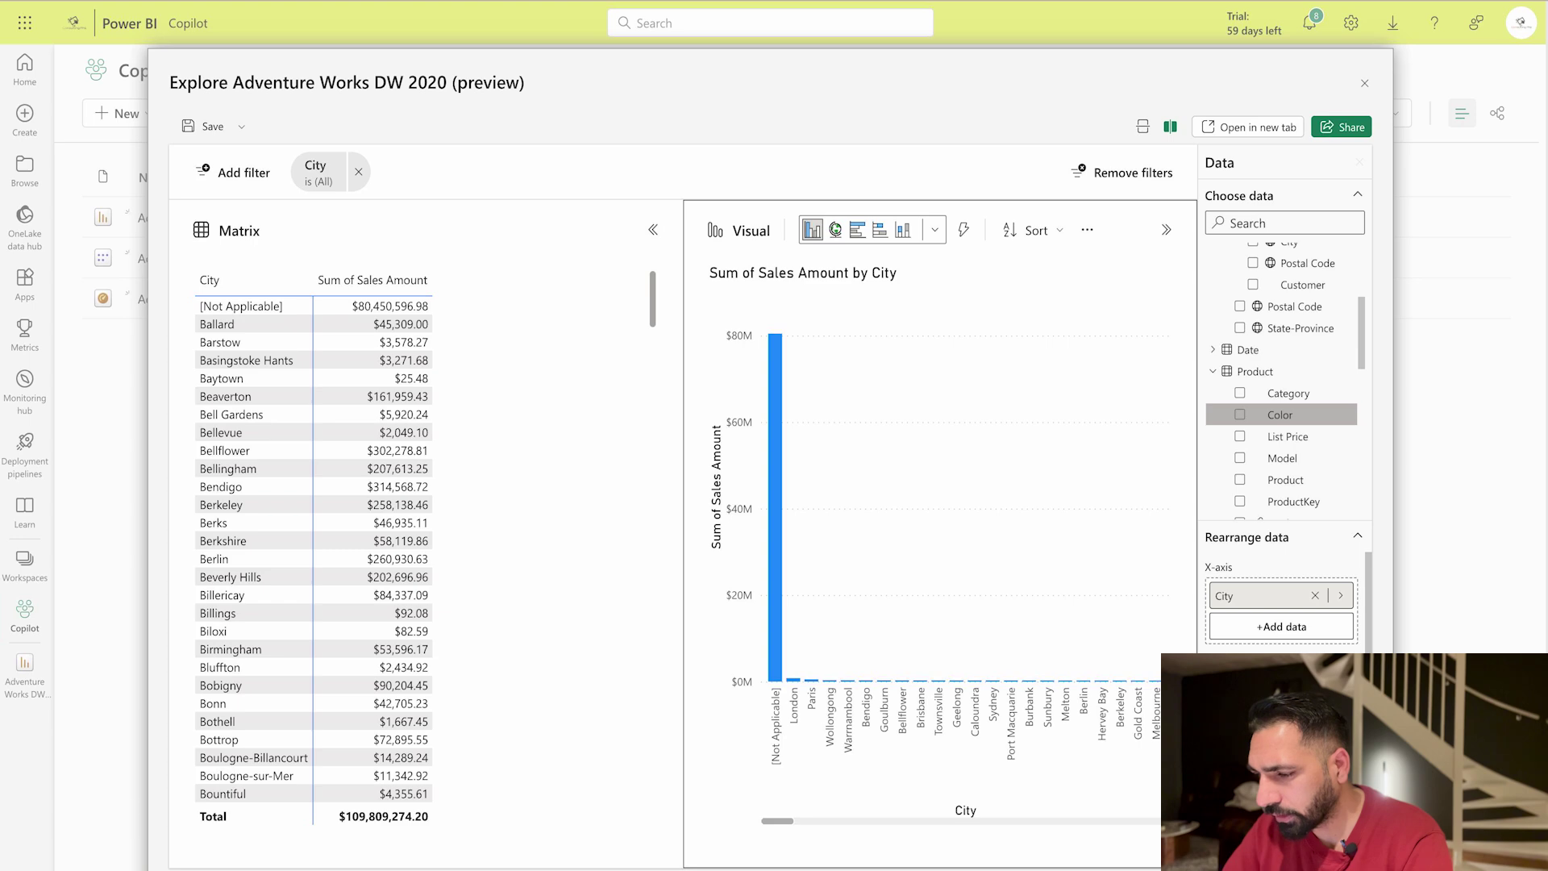
{"action": "left_click", "coordinate": [1280, 415]}
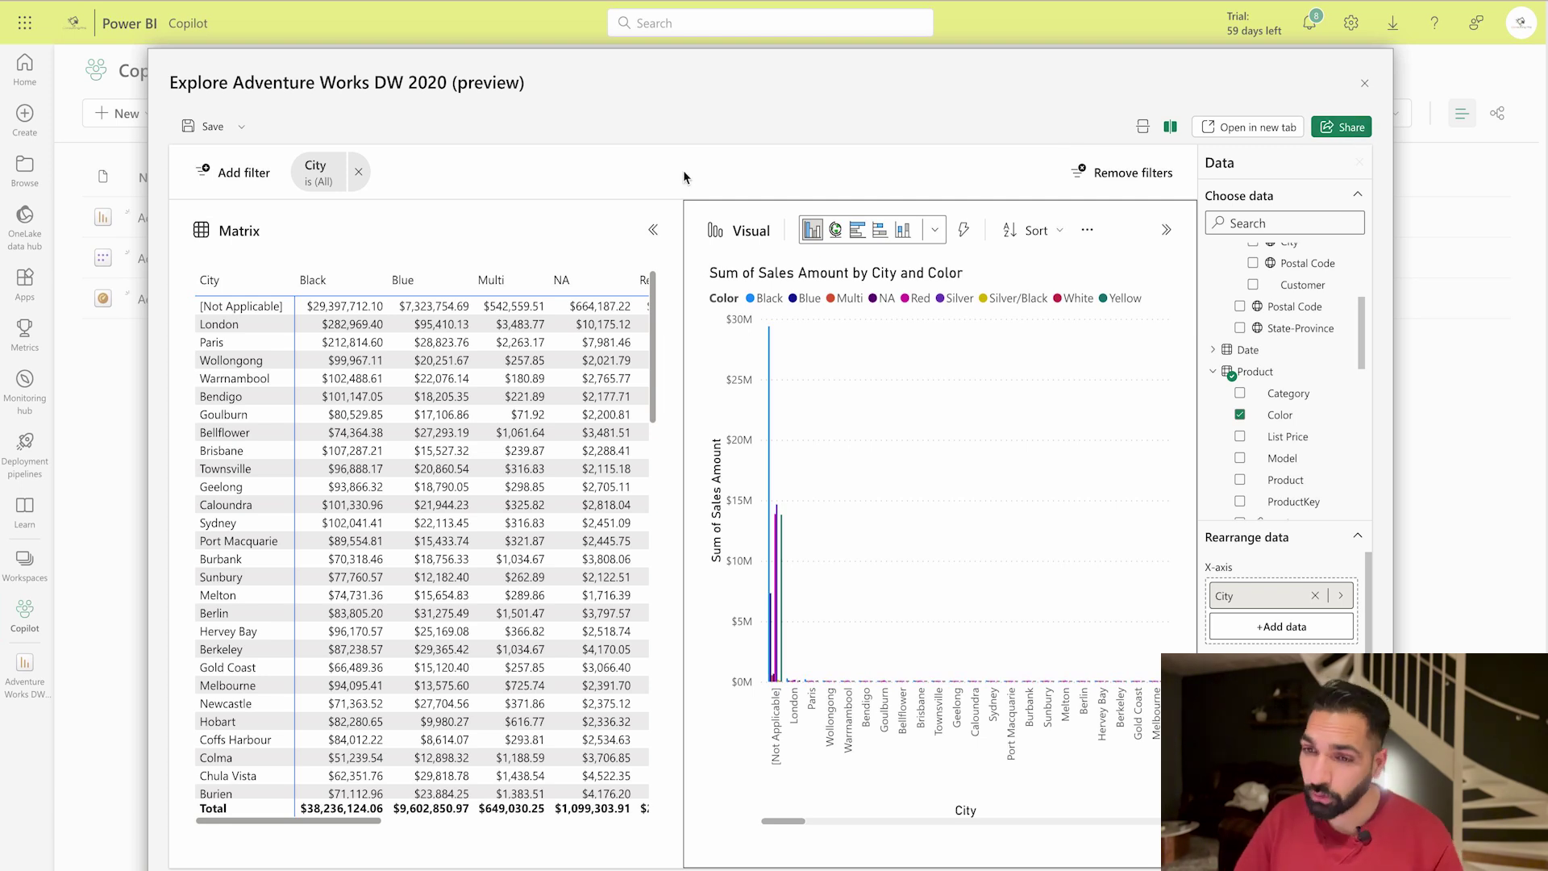
Step: Save and share the exploration as 'Exploring Adventureworks Data' in the Copilot workspace
{"action": "left_click", "coordinate": [1328, 127]}
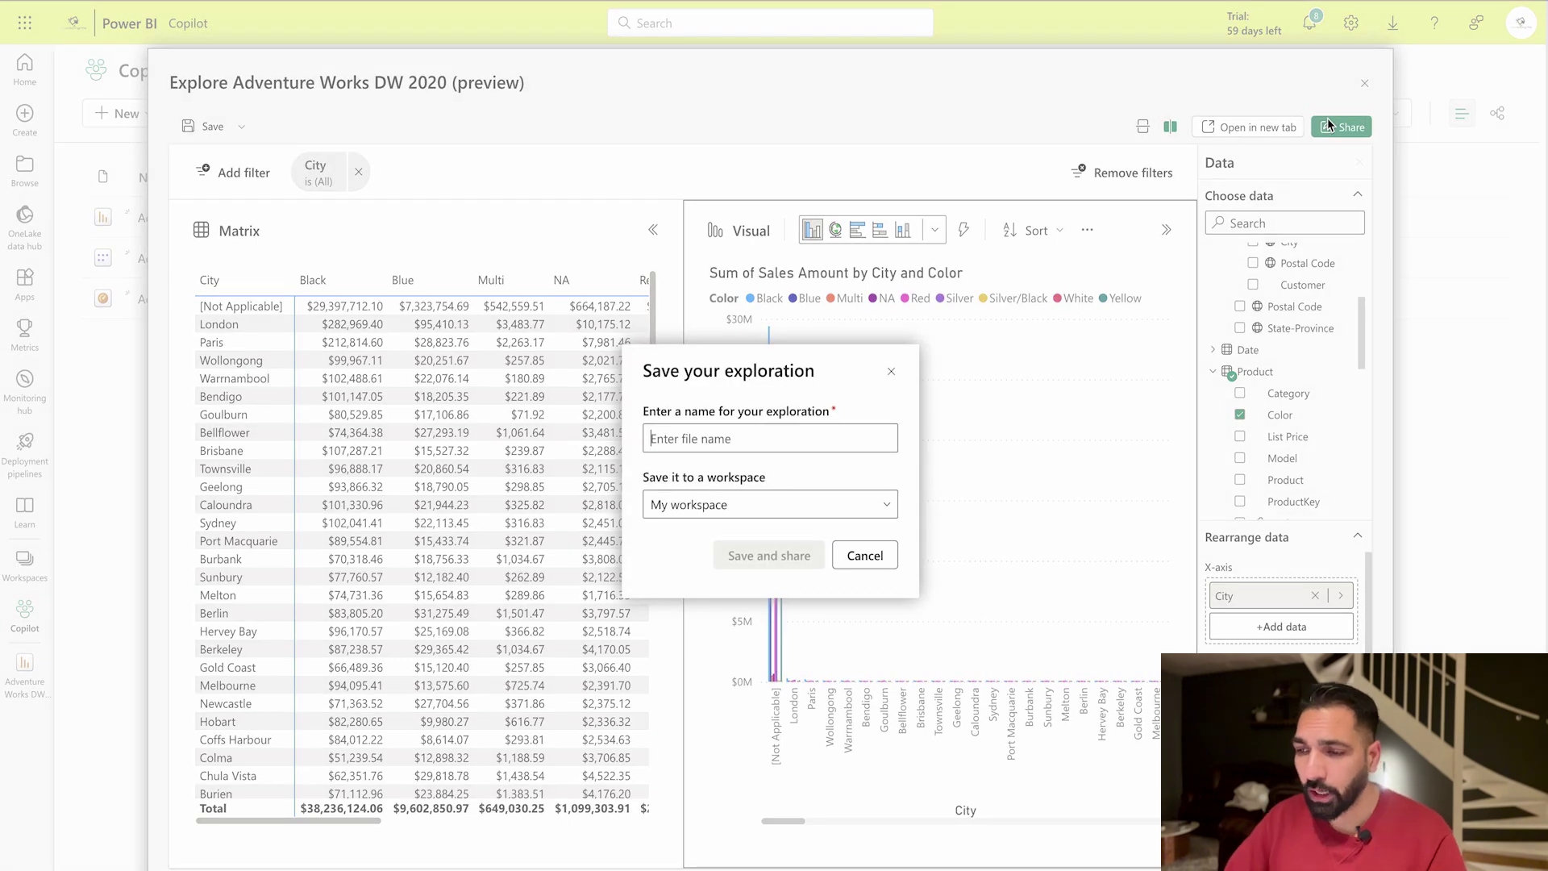
{"action": "left_click", "coordinate": [695, 440]}
{"action": "type", "text": "Expl"}
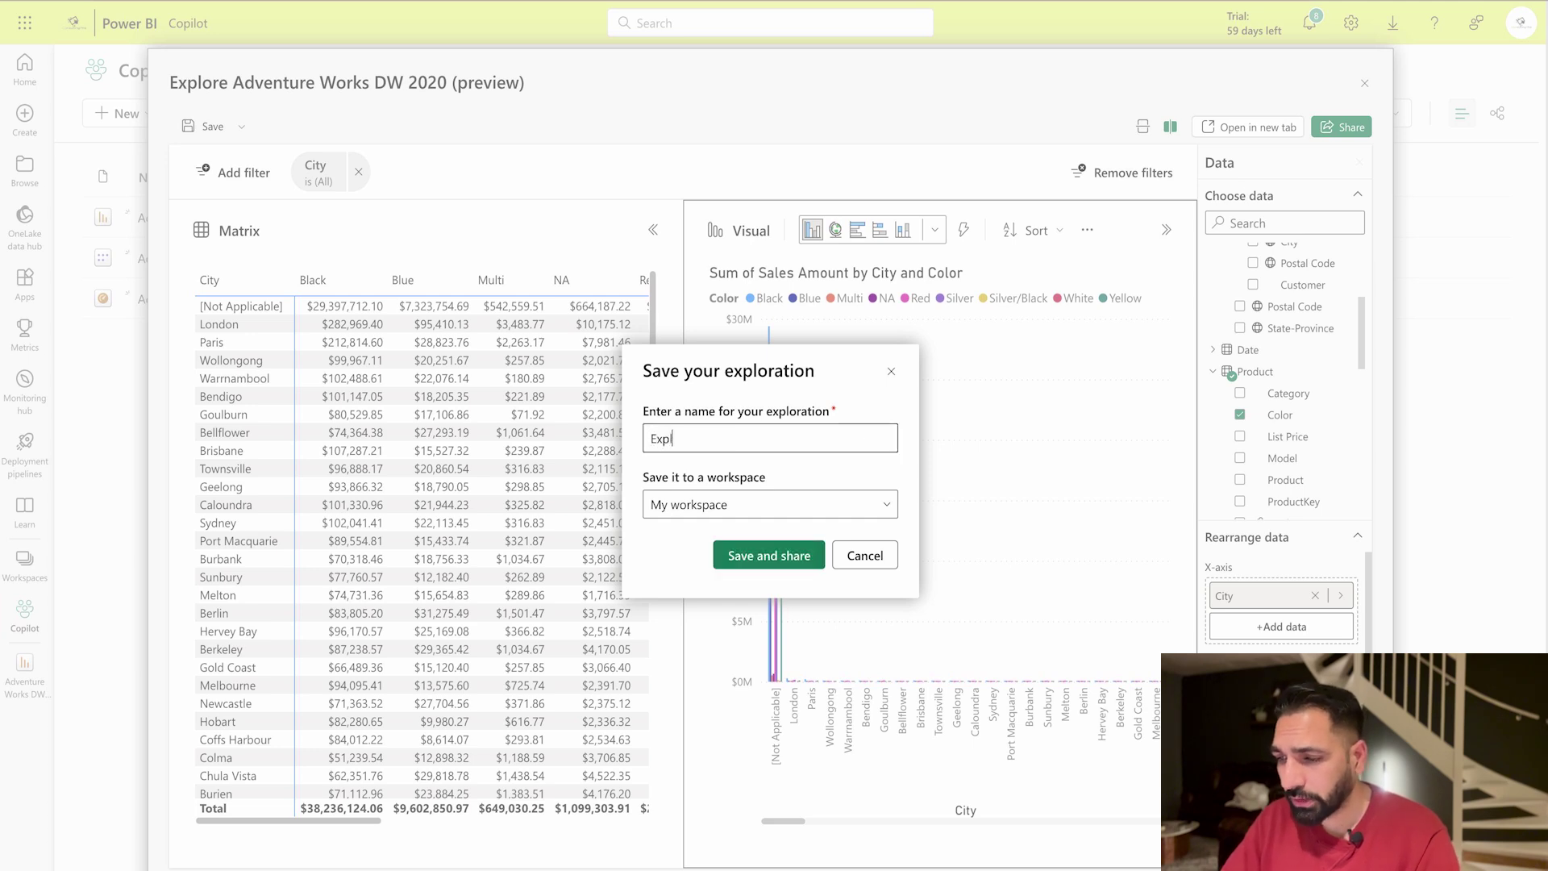
{"action": "type", "text": "oring Ad"}
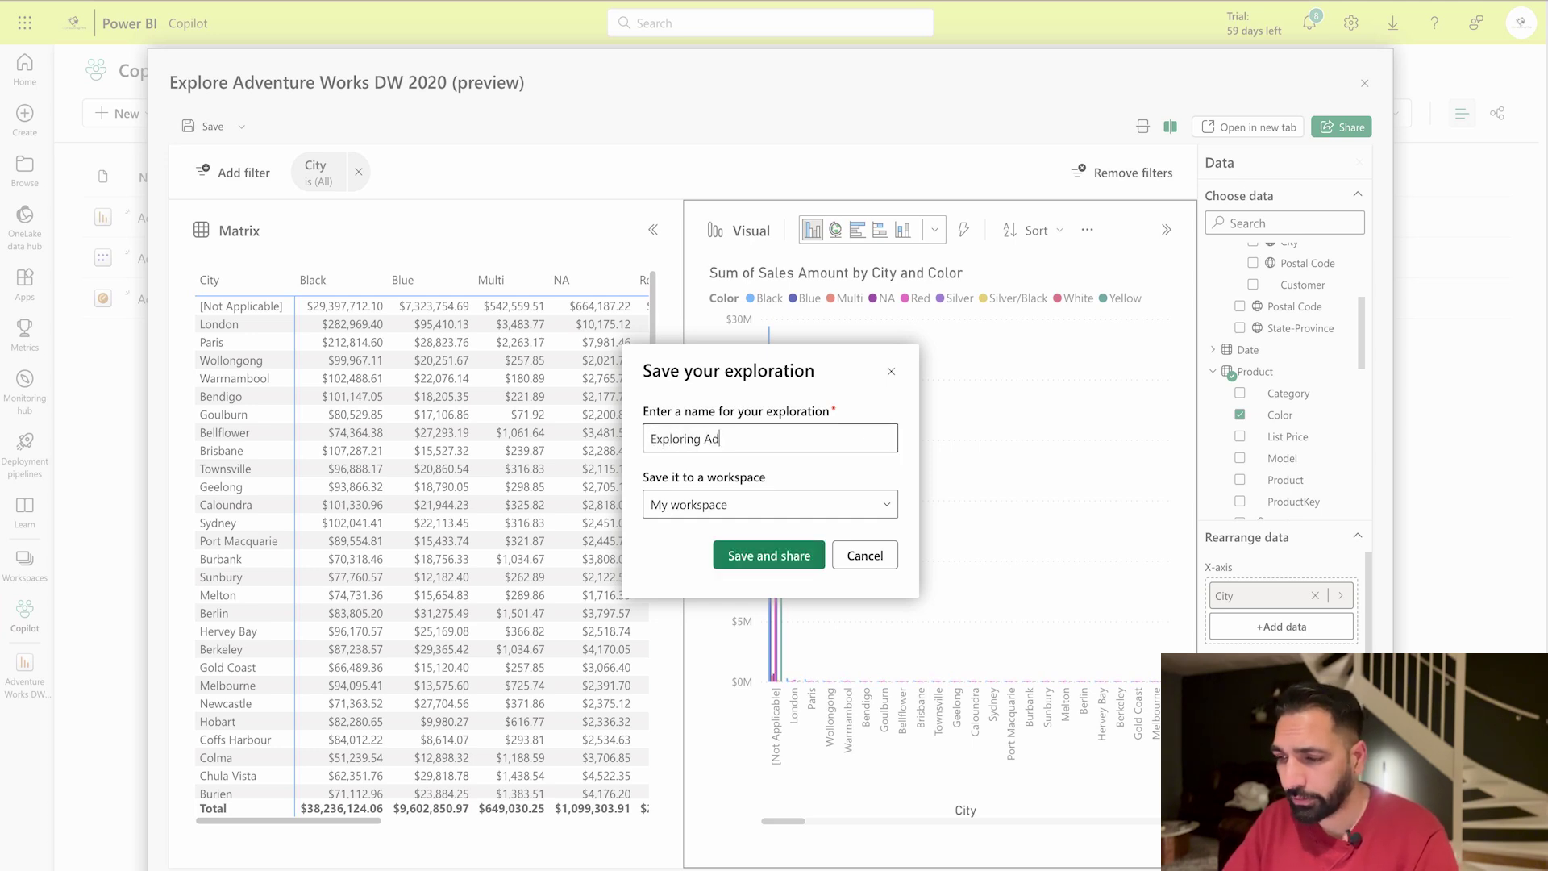
{"action": "type", "text": "ventureworks D"}
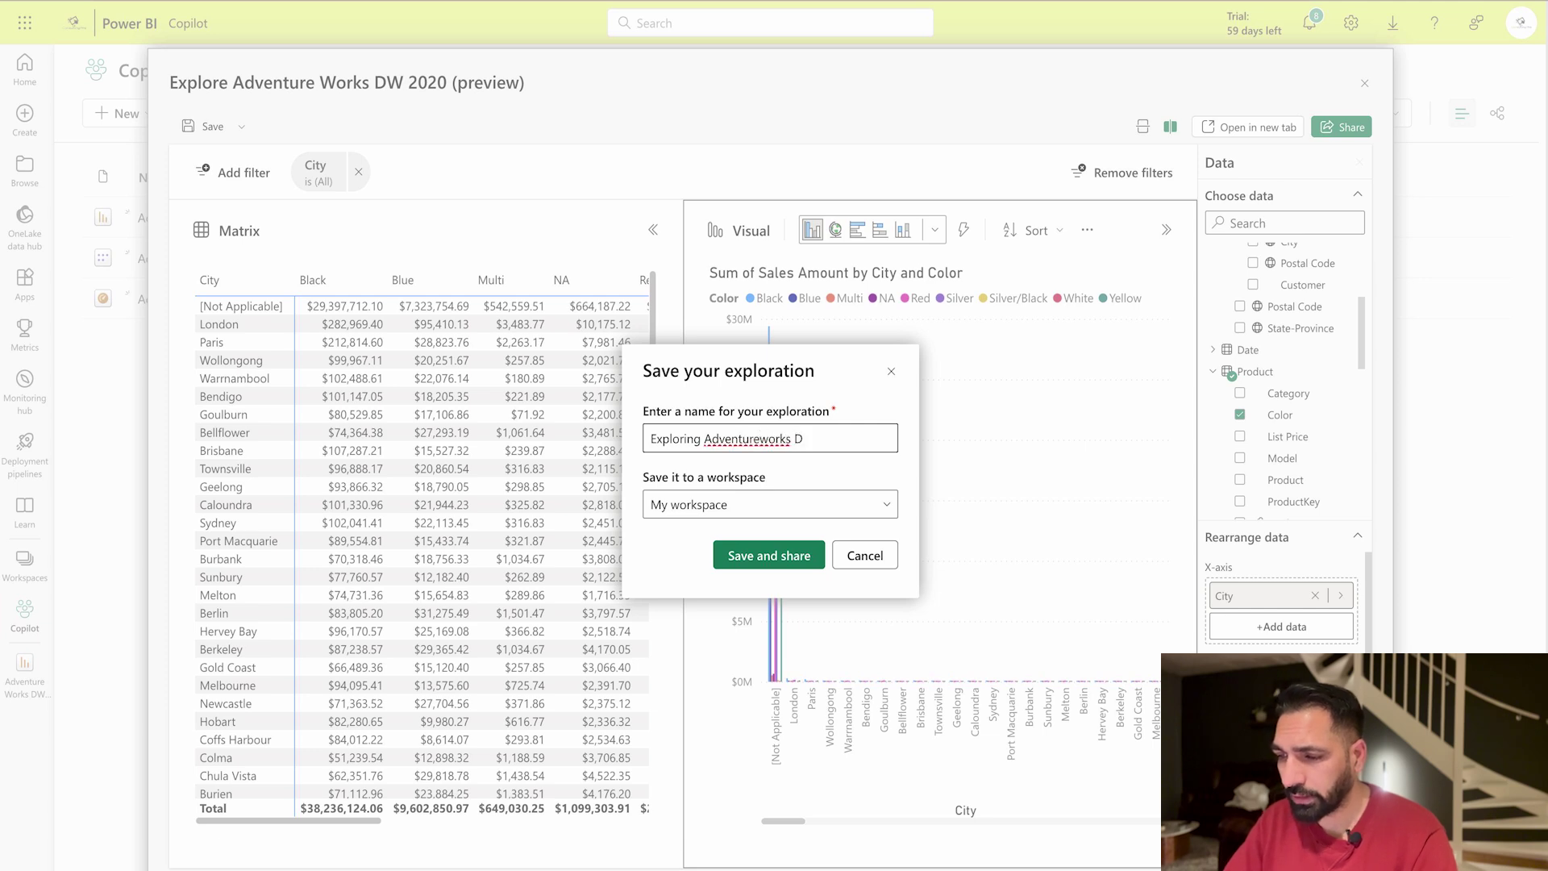
{"action": "left_click", "coordinate": [679, 506]}
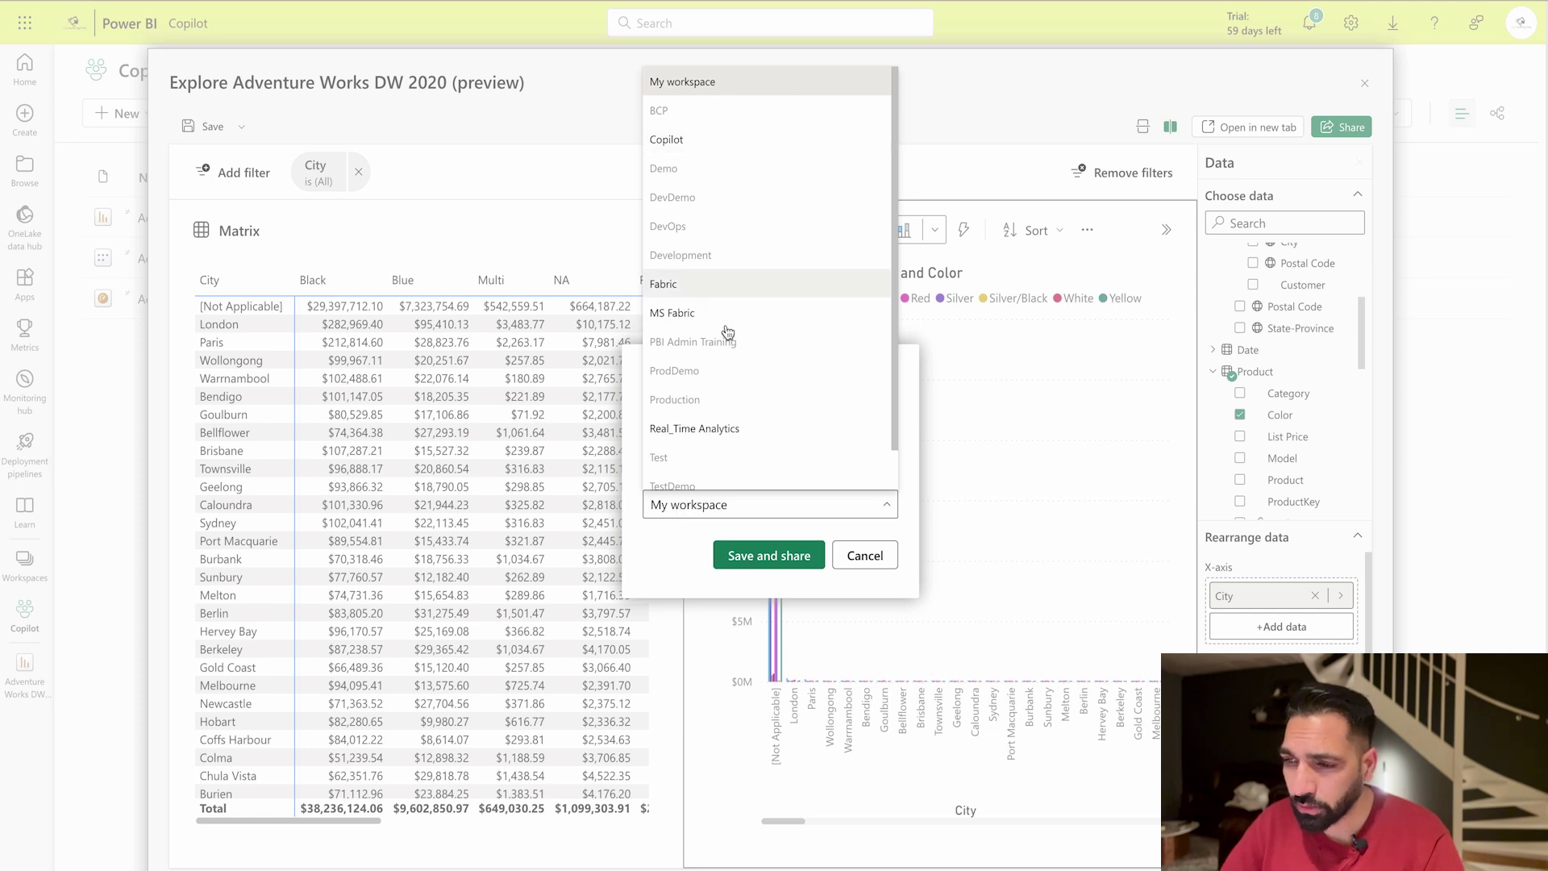
{"action": "left_click", "coordinate": [679, 139]}
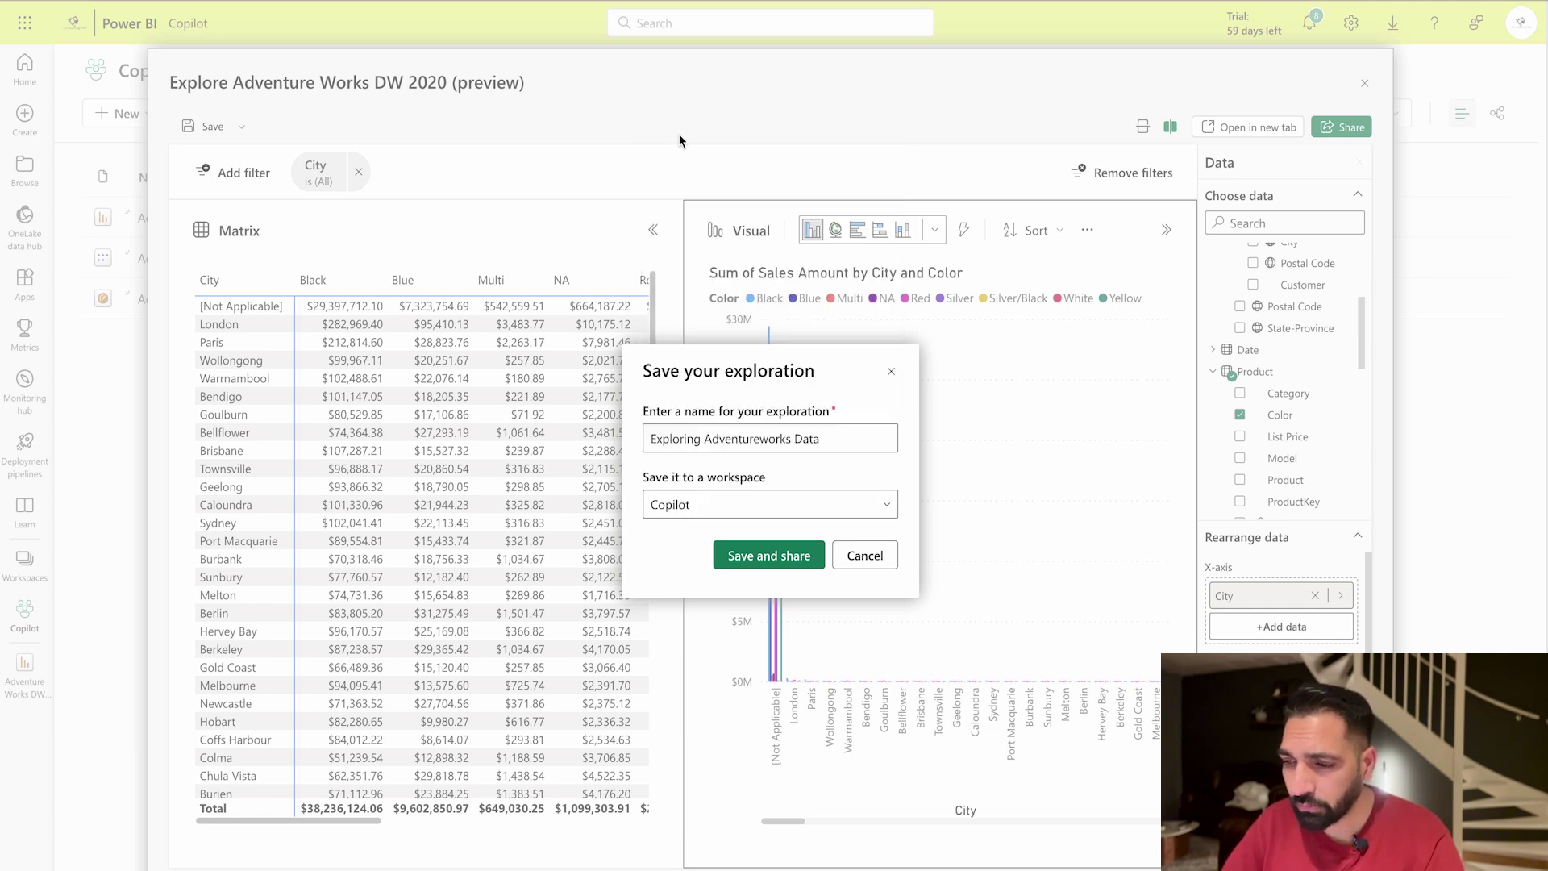
{"action": "left_click", "coordinate": [772, 556]}
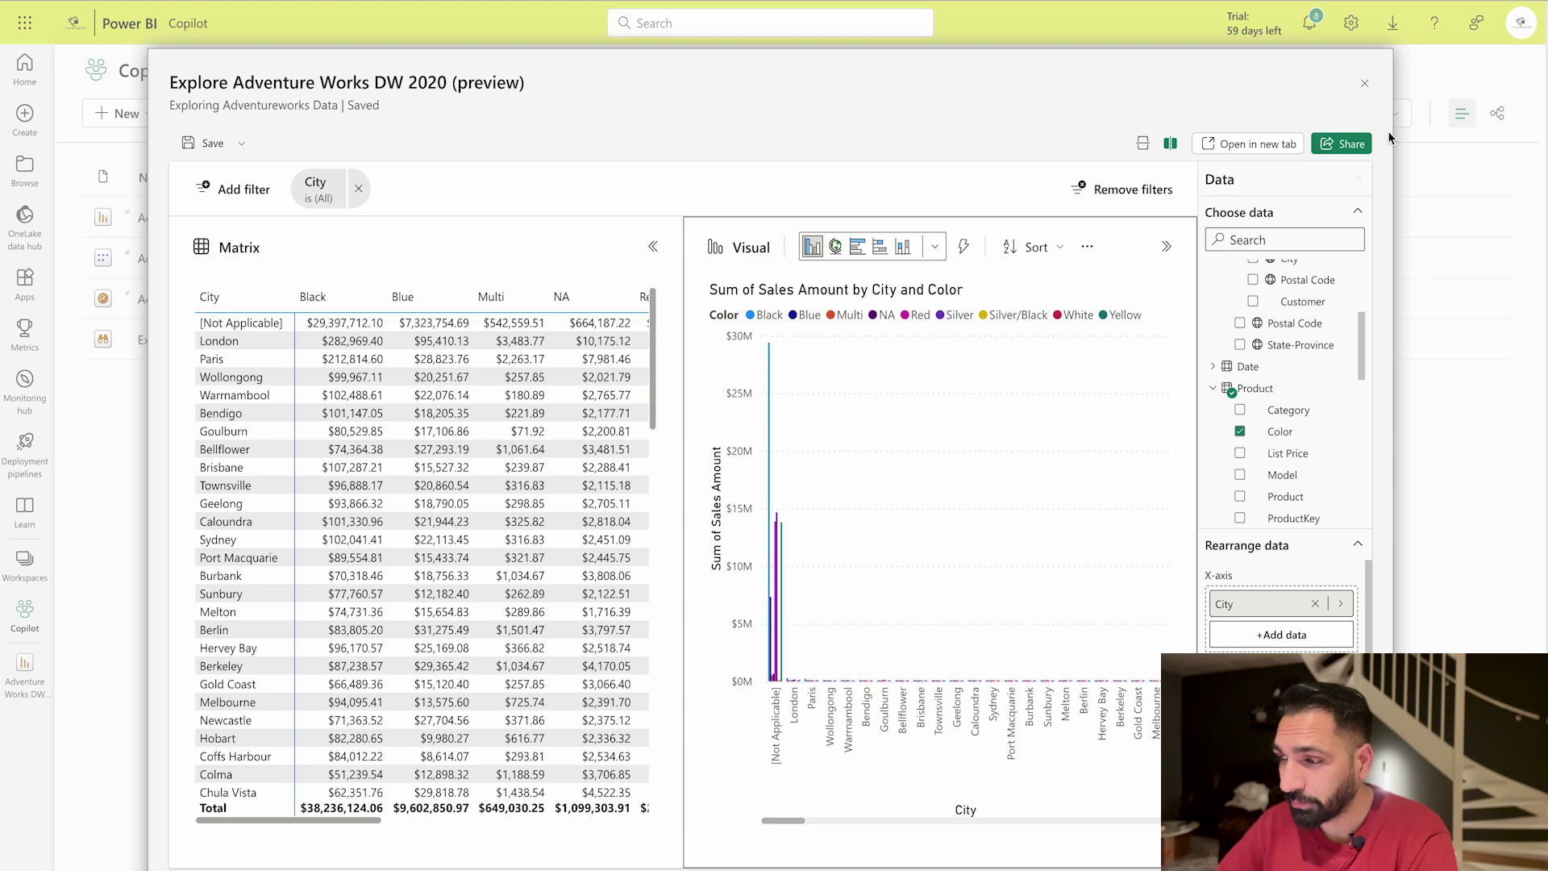
Step: Dismiss the Create and send link dialog and close the exploration window
{"action": "left_click", "coordinate": [1341, 143]}
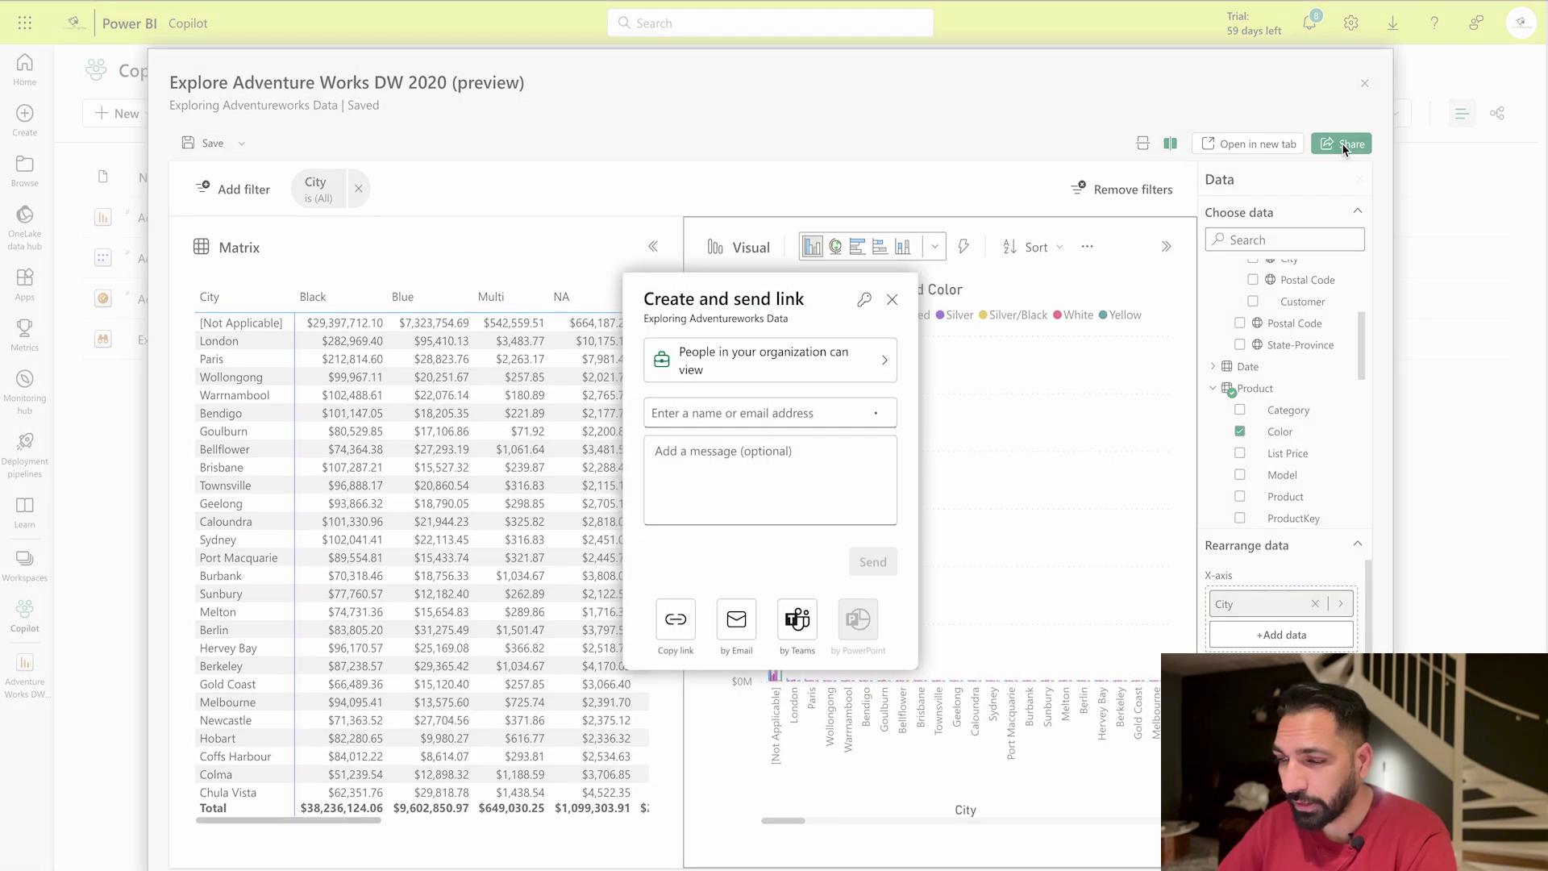
{"action": "left_click", "coordinate": [892, 300]}
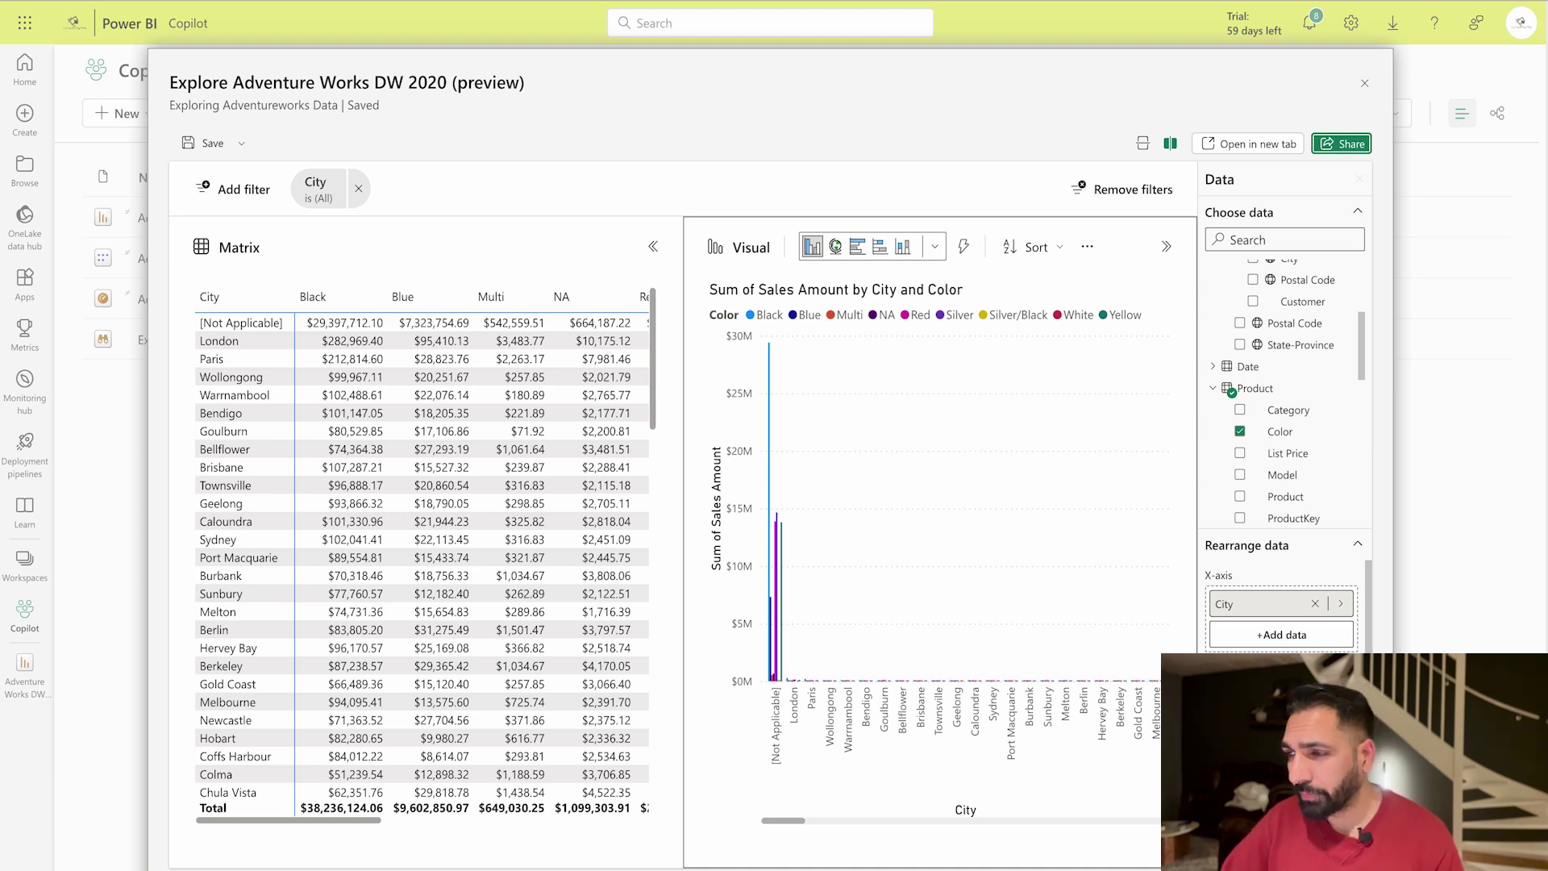
{"action": "left_click", "coordinate": [1365, 83]}
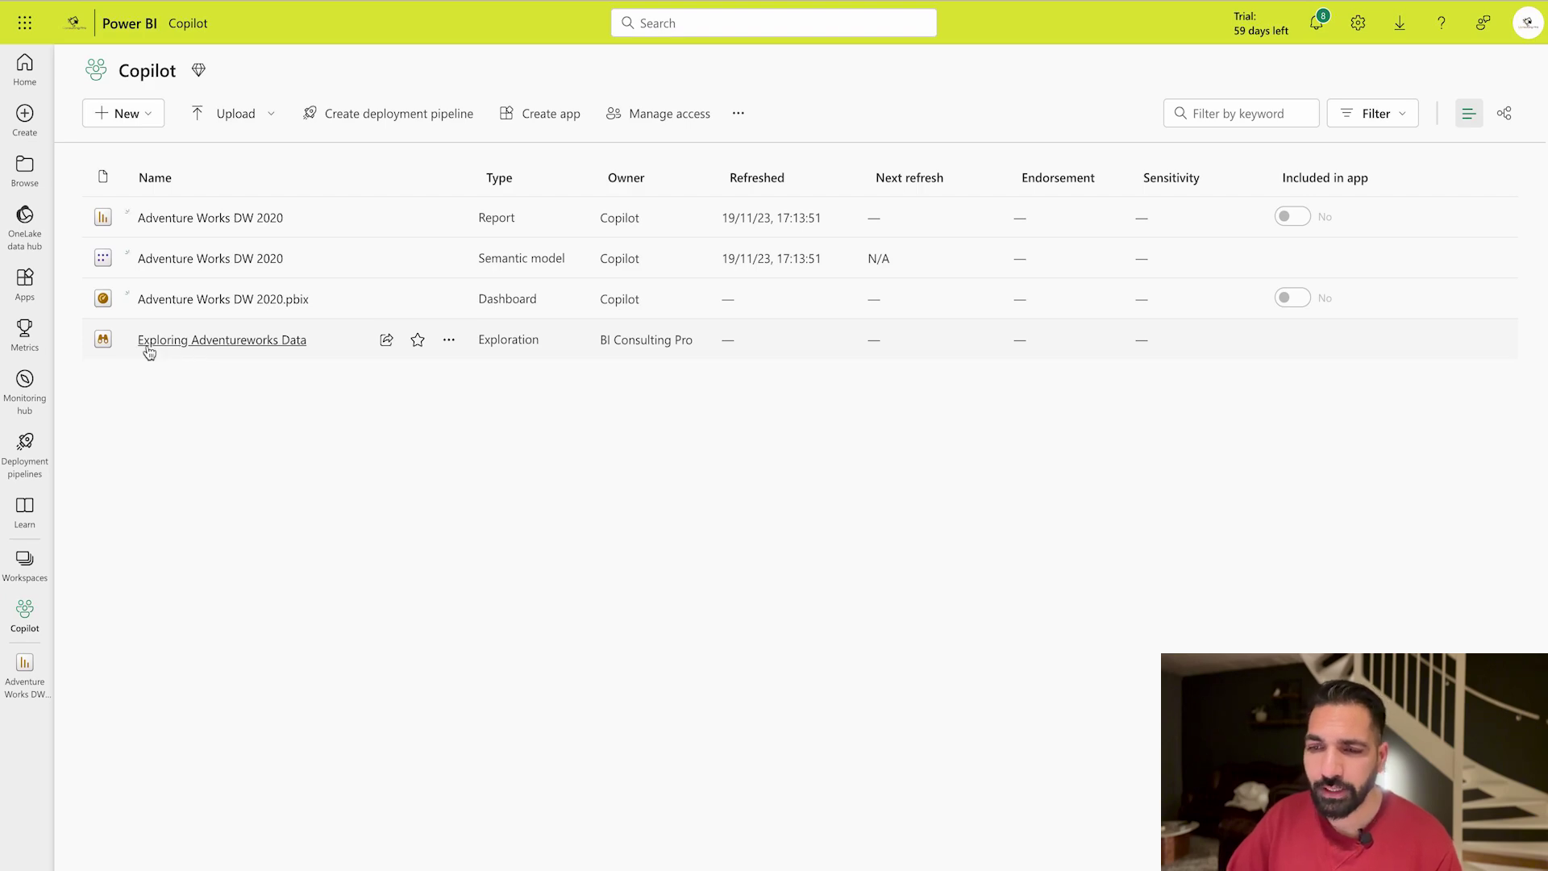
Step: Reopen 'Exploring Adventureworks Data' and split its matrix and Color chart vertically
{"action": "left_click", "coordinate": [260, 342]}
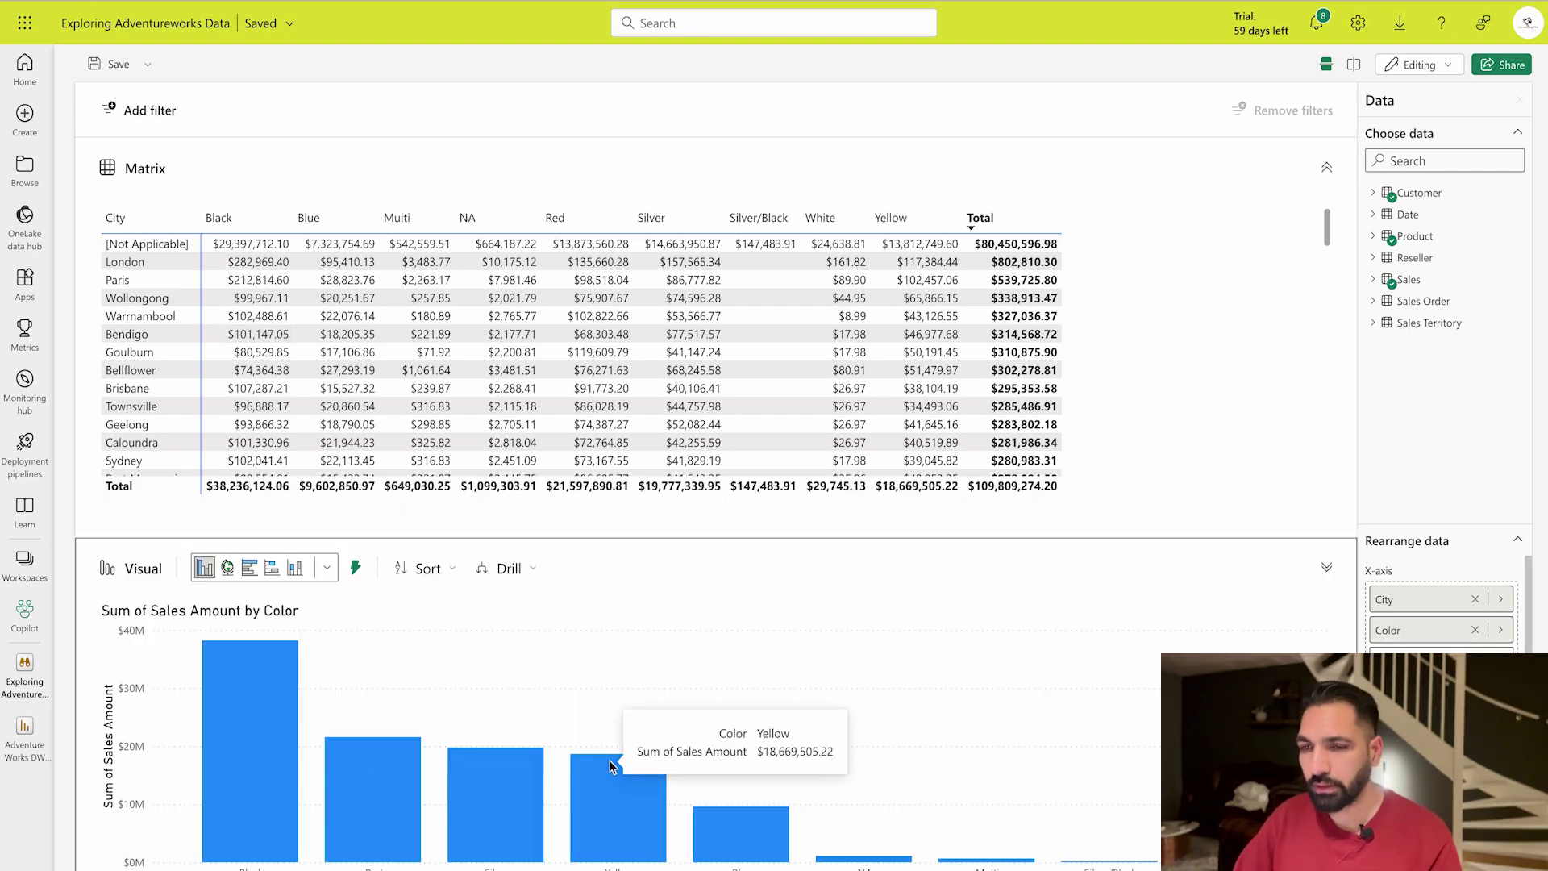
{"action": "left_click", "coordinate": [1353, 65]}
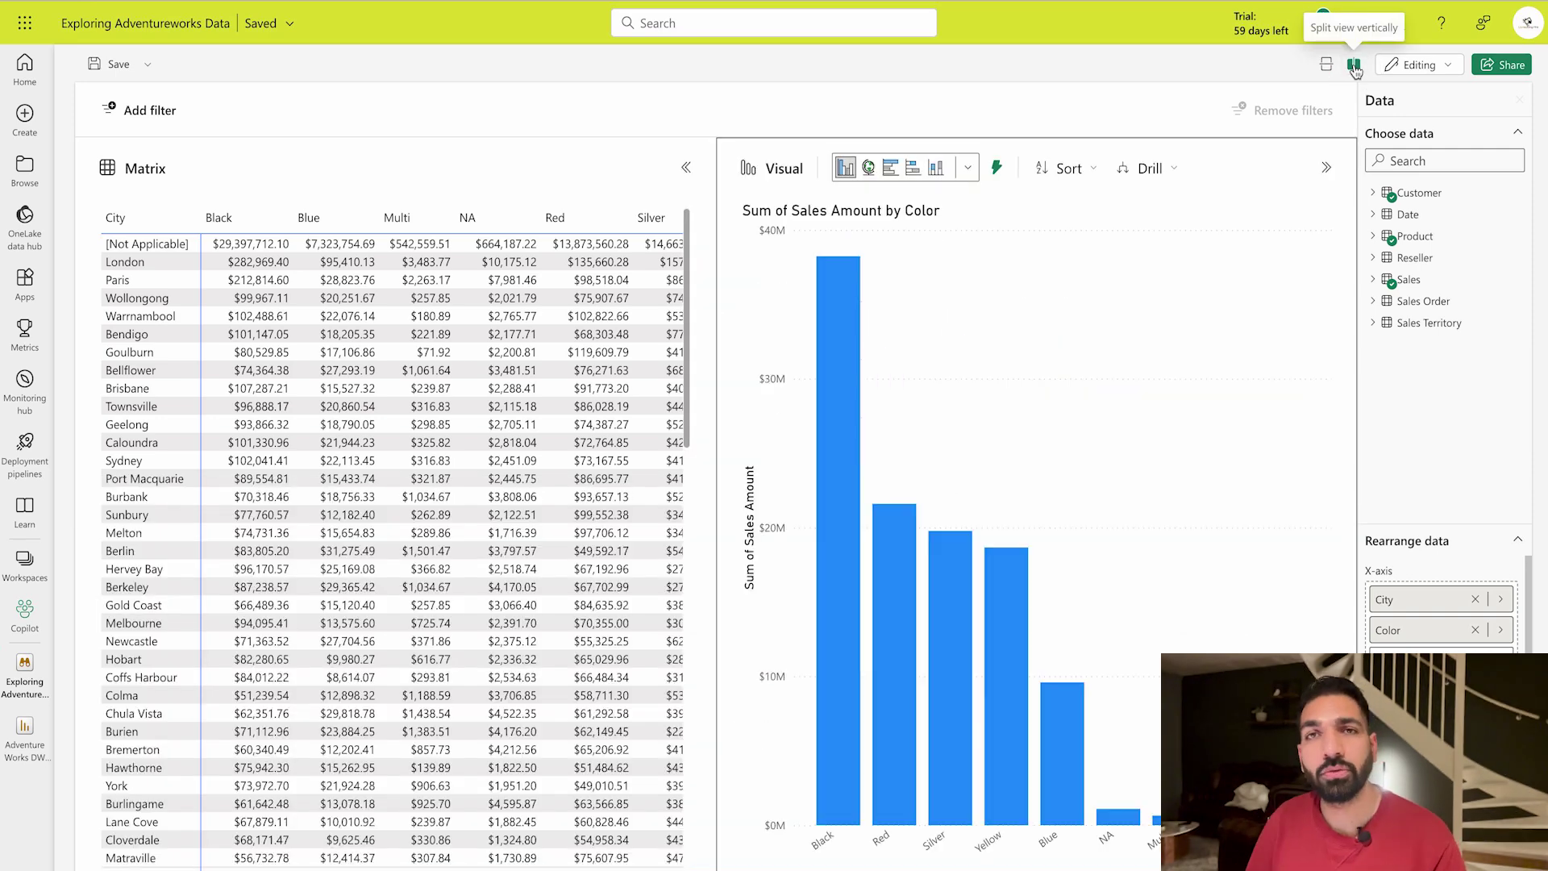